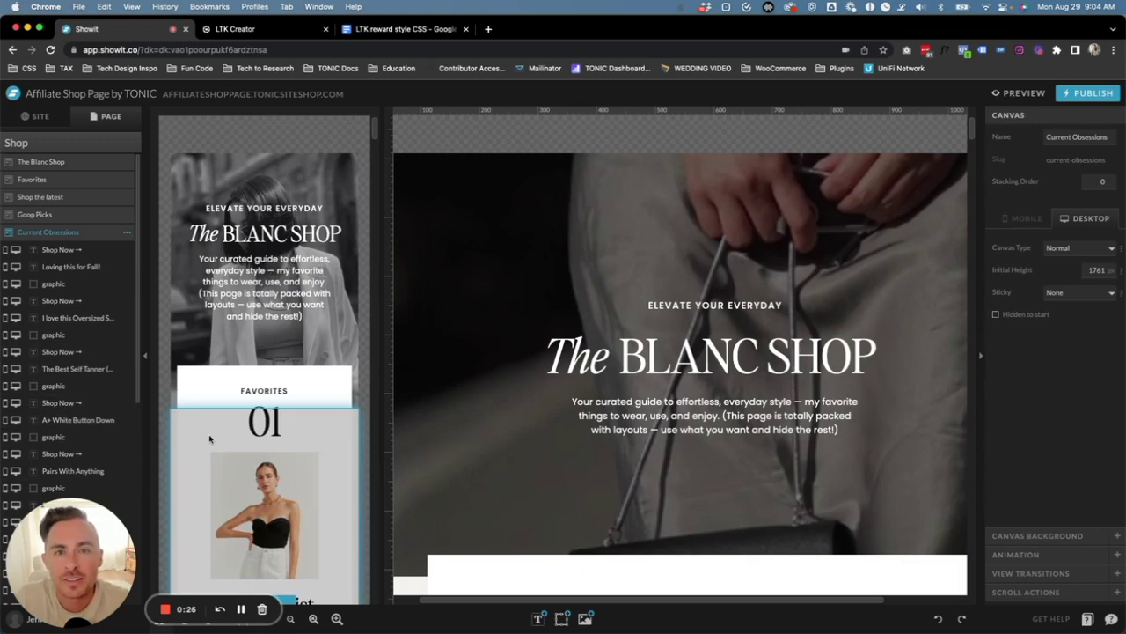
Switch from the Showit shop page editor to the LTK Creator dashboard's home page
click(252, 29)
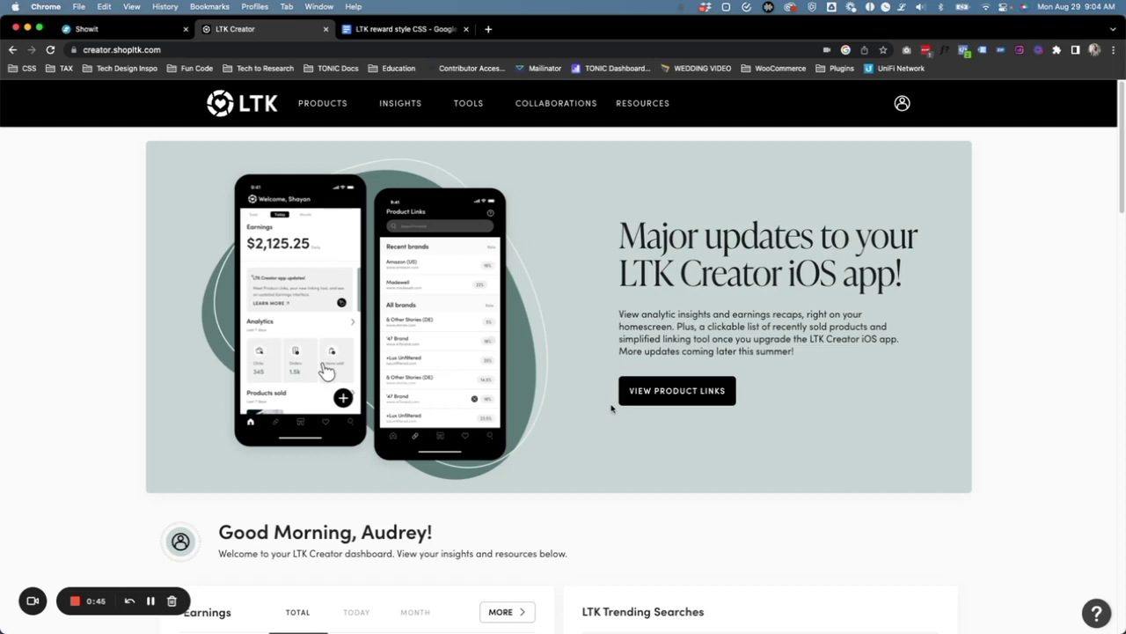
Open the Boutique widget builder from Tools and select the TONIC Bags folder, showing three handbags
mouse_move(470, 107)
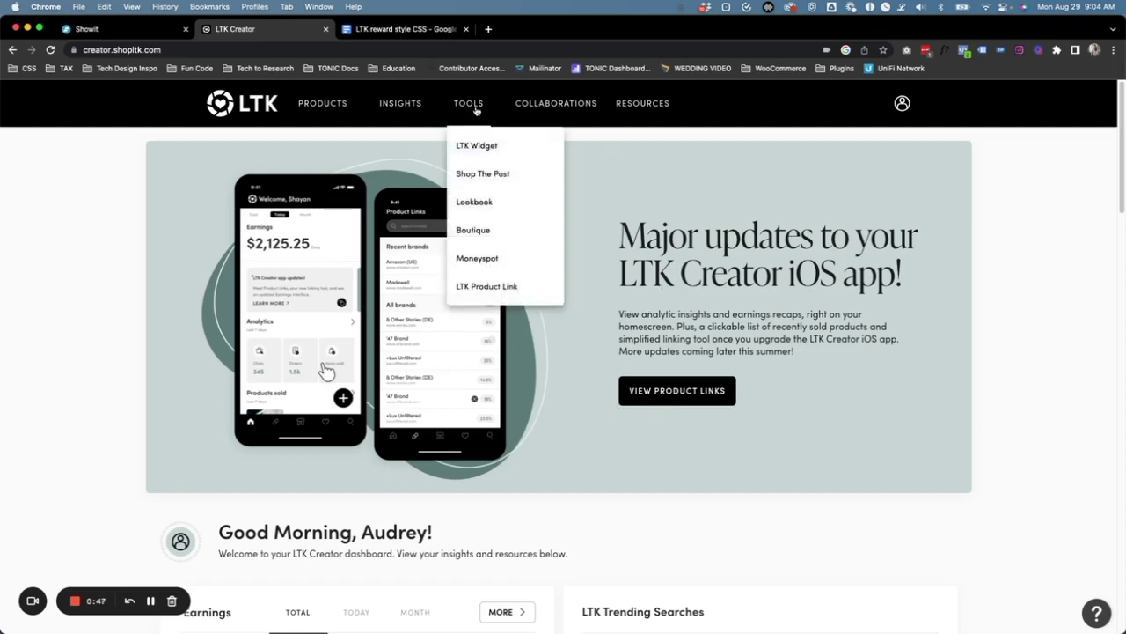
click(483, 235)
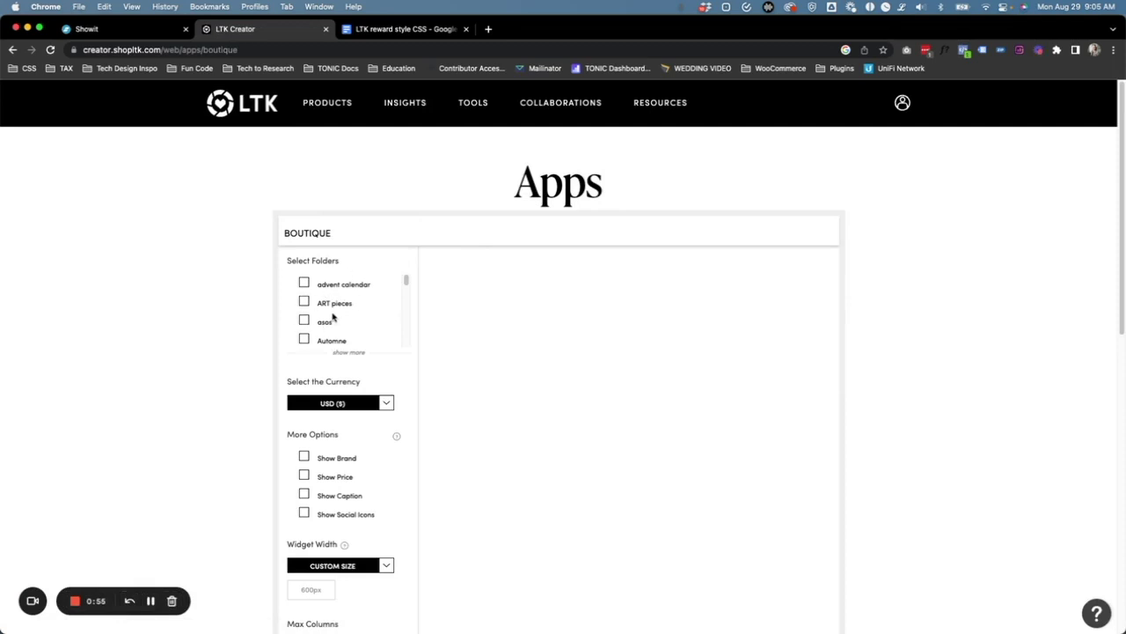
scroll(334, 318, down, 5)
scroll(334, 318, down, 4)
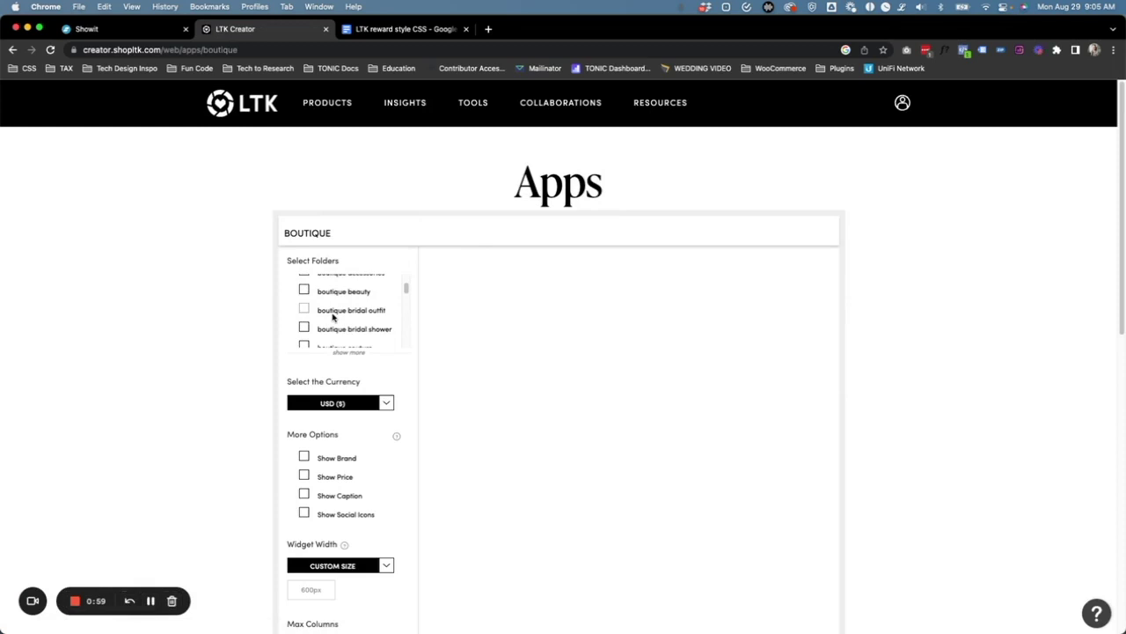
scroll(333, 318, down, 5)
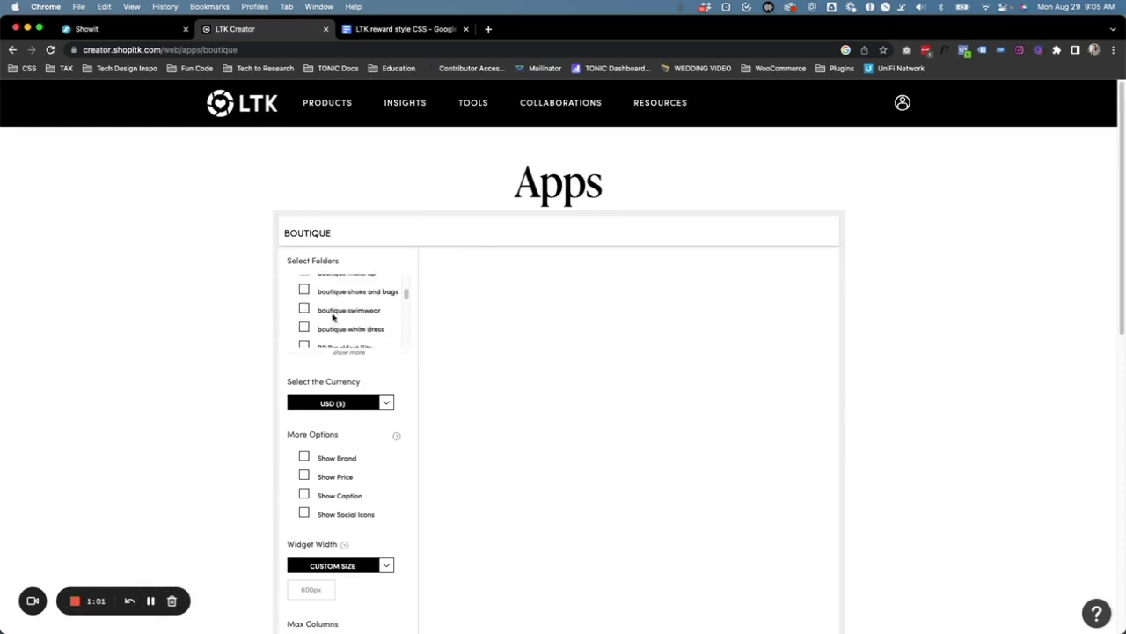
scroll(334, 317, down, 6)
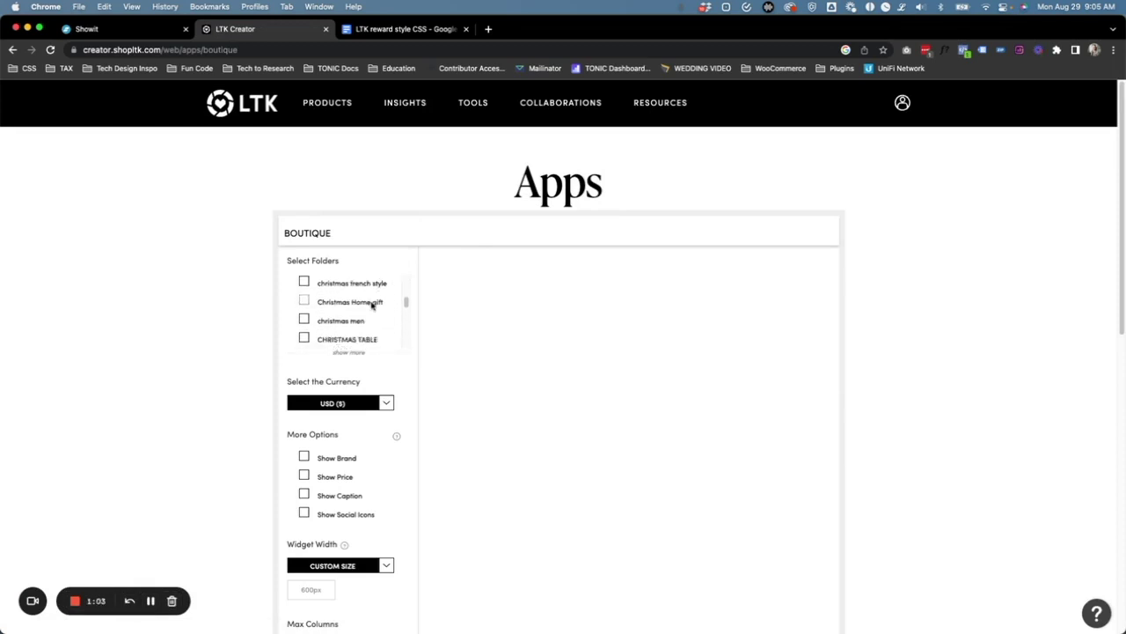
scroll(370, 305, down, 6)
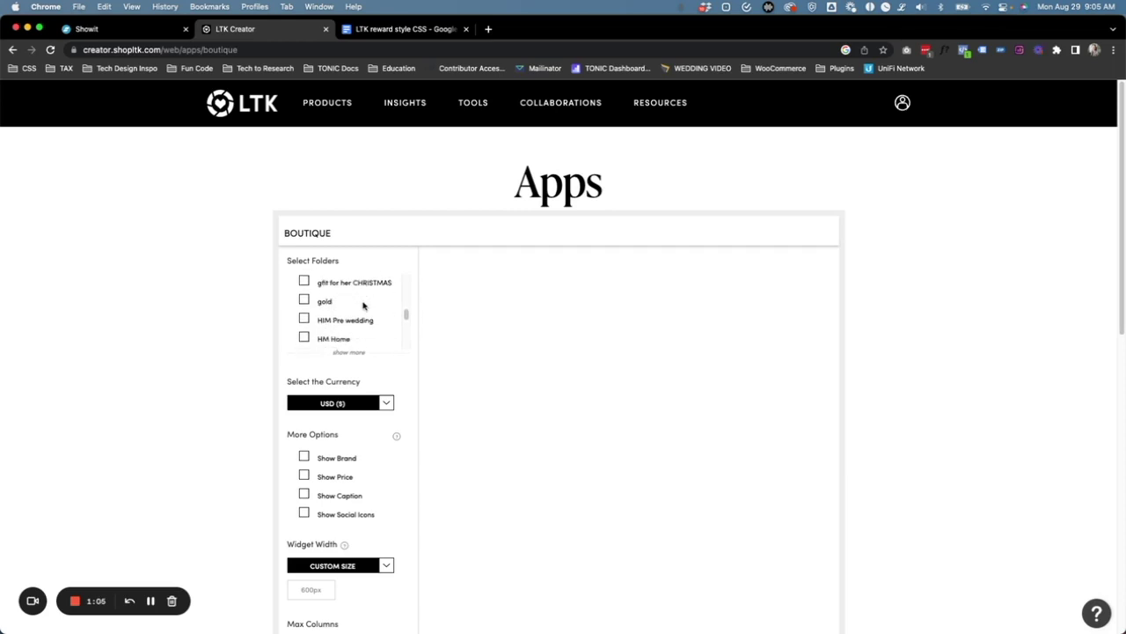
scroll(364, 305, down, 6)
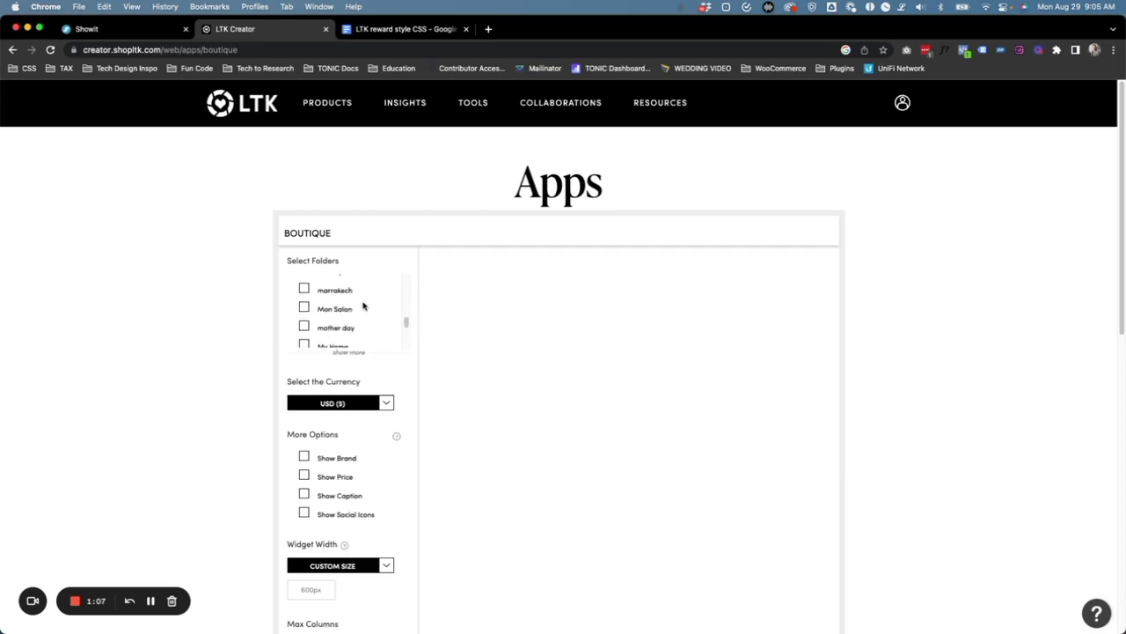
scroll(363, 305, down, 10)
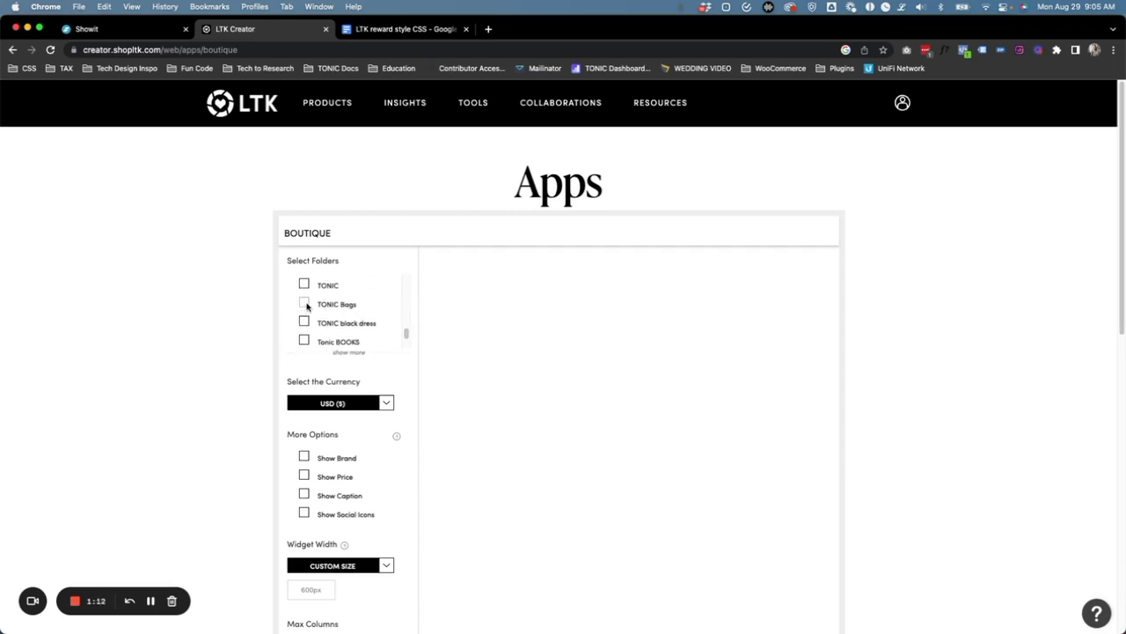
click(304, 303)
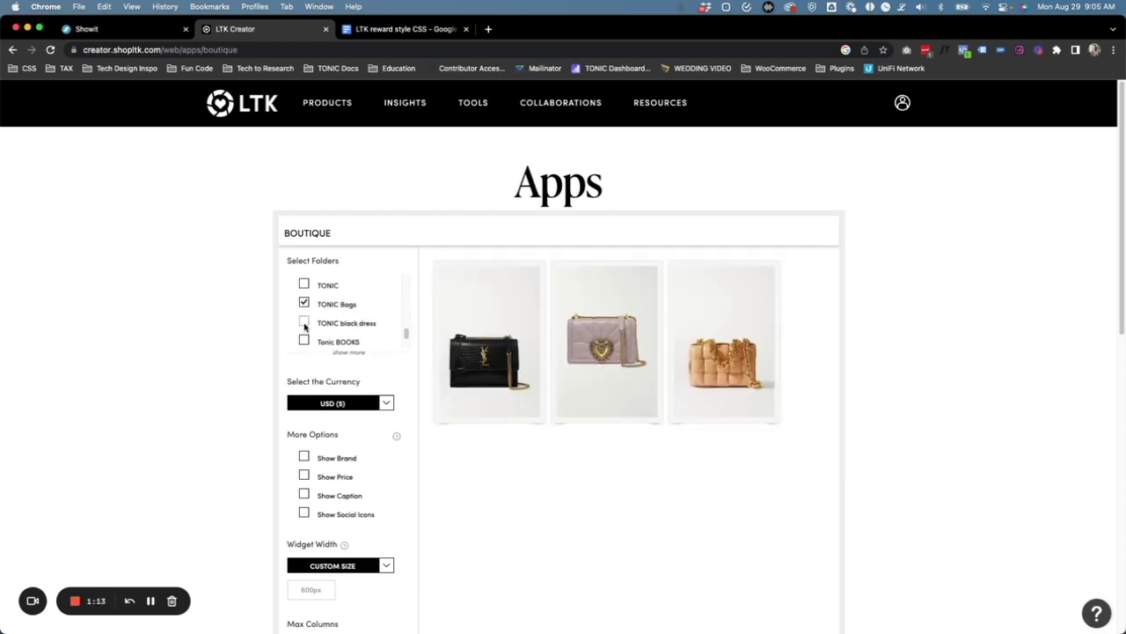
Add the Tonic BOOKS and TONIC Home folders to the boutique widget
scroll(306, 317, down, 3)
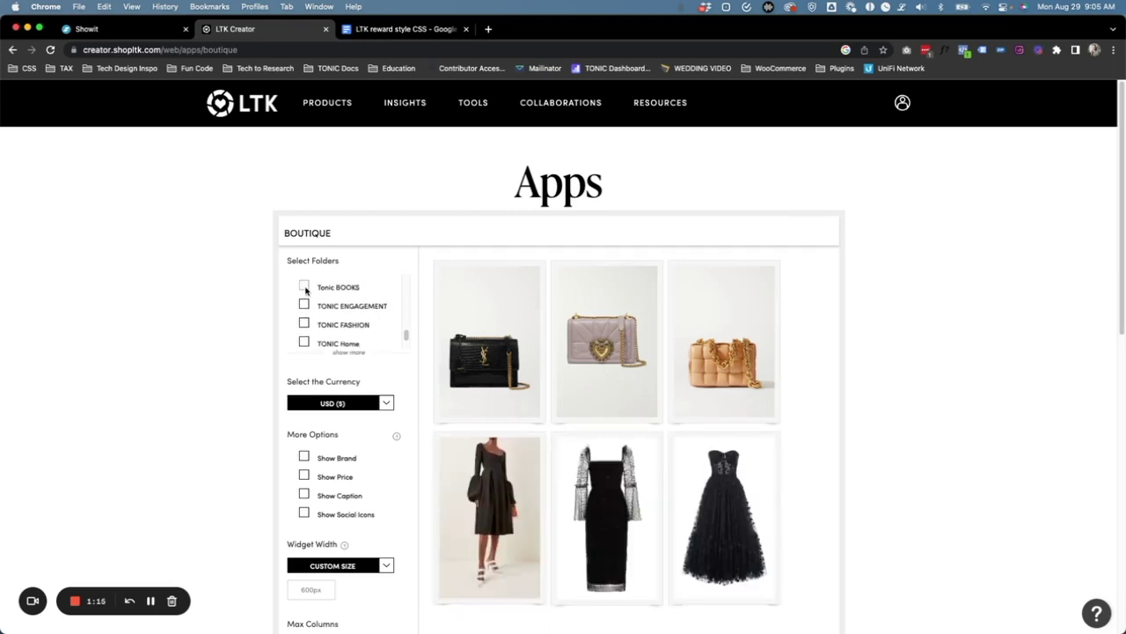
click(305, 287)
scroll(304, 322, down, 2)
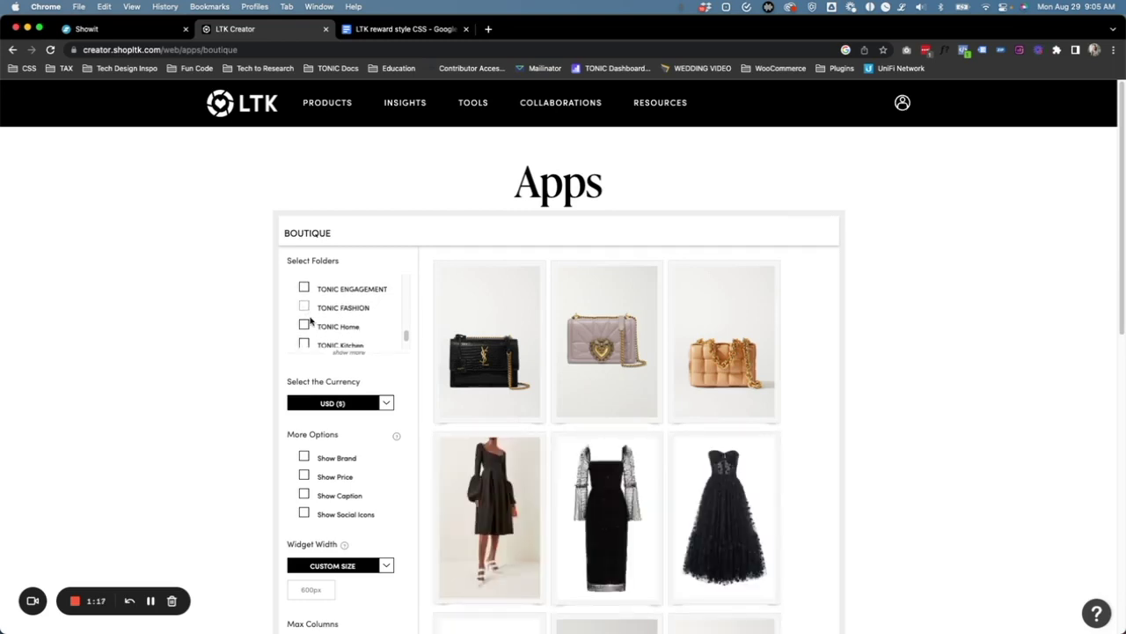
click(304, 306)
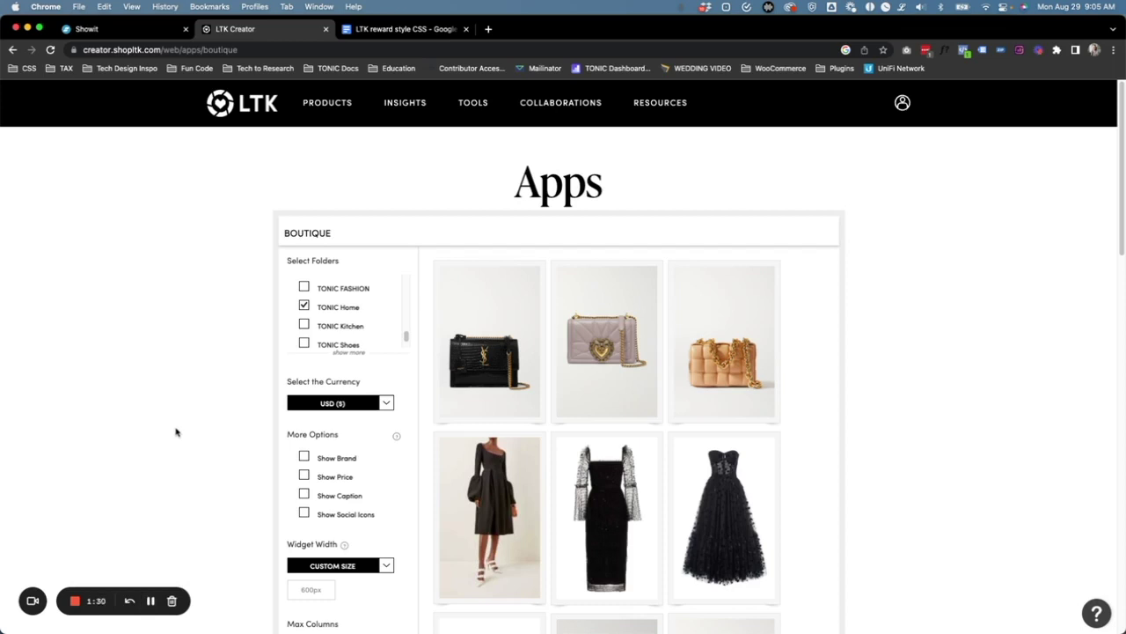
Keep the widget currency as USD, show brand names, then return to the Showit editor
scroll(223, 390, down, 2)
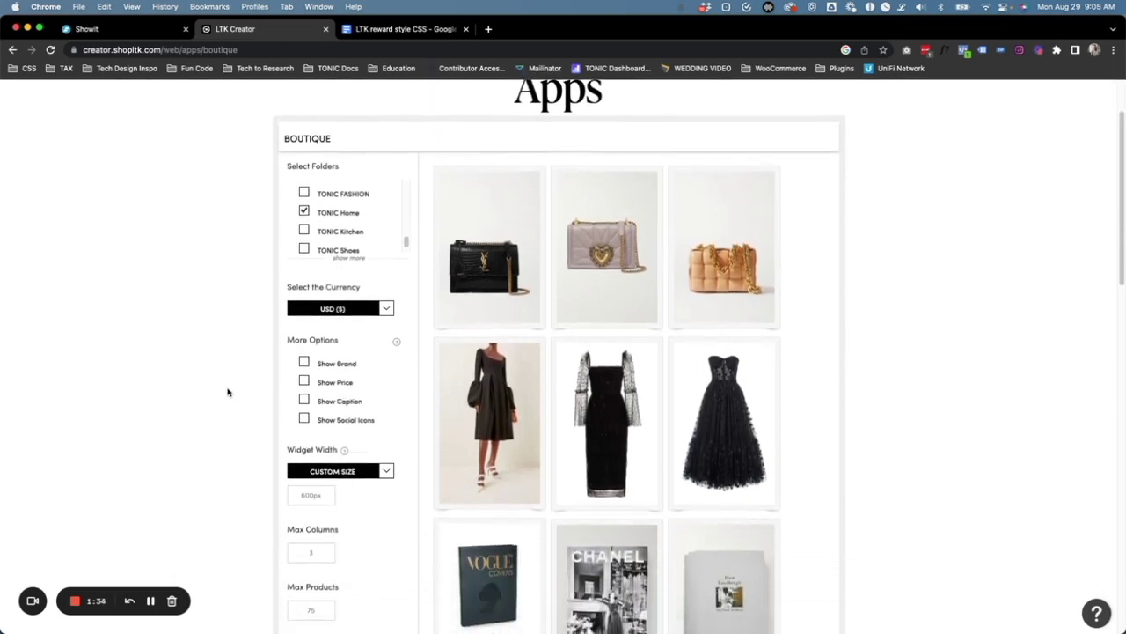
scroll(333, 203, up, 5)
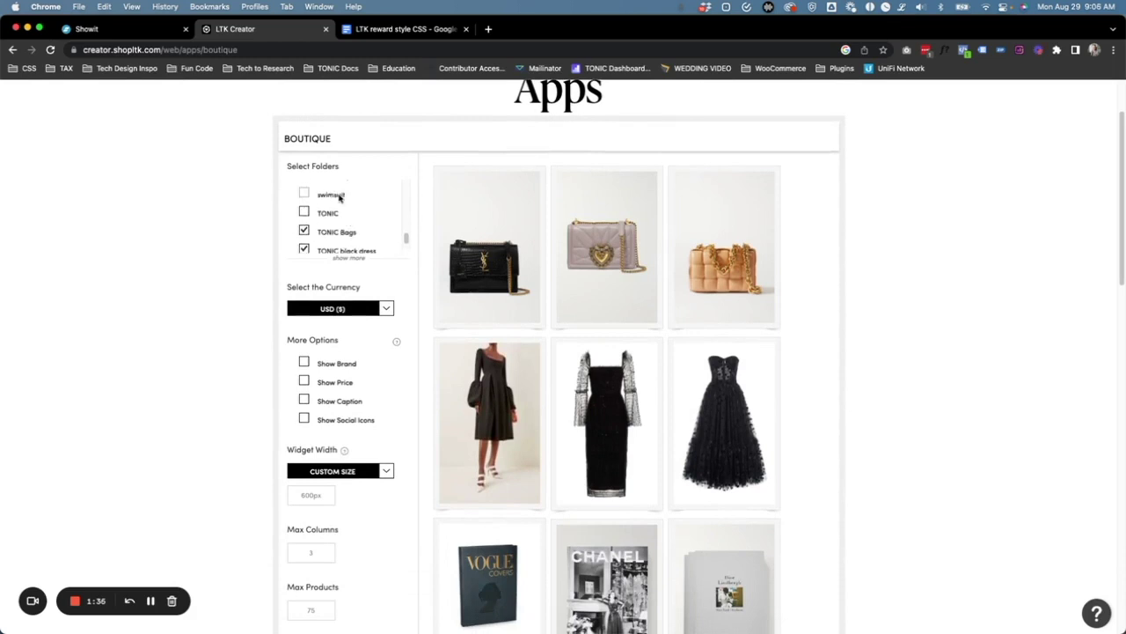
scroll(400, 247, down, 2)
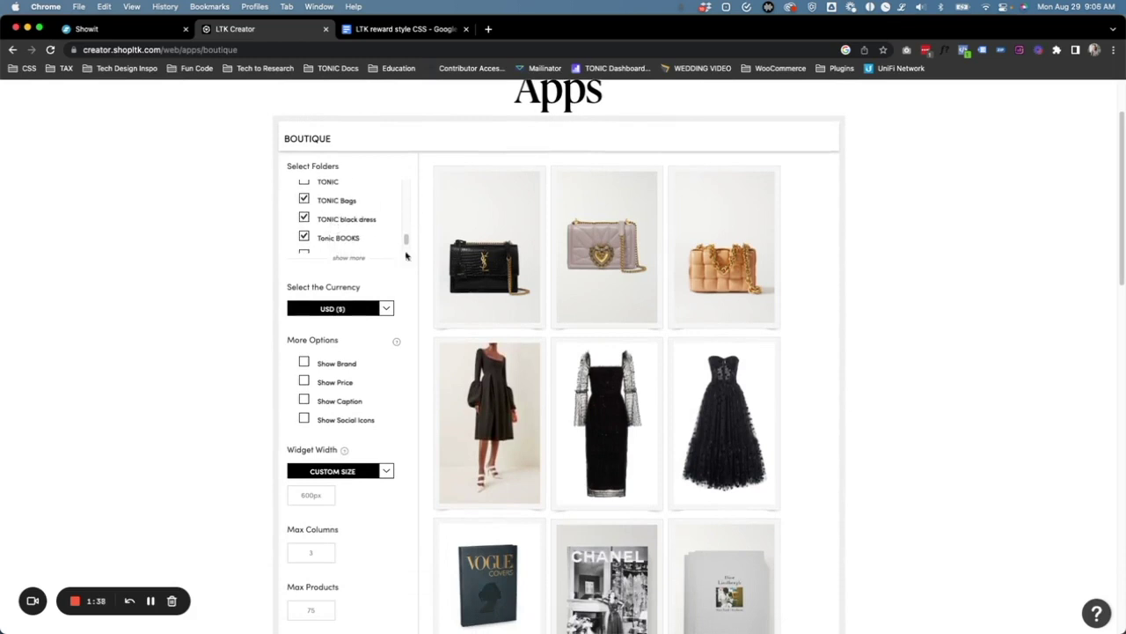
scroll(365, 254, down, 1)
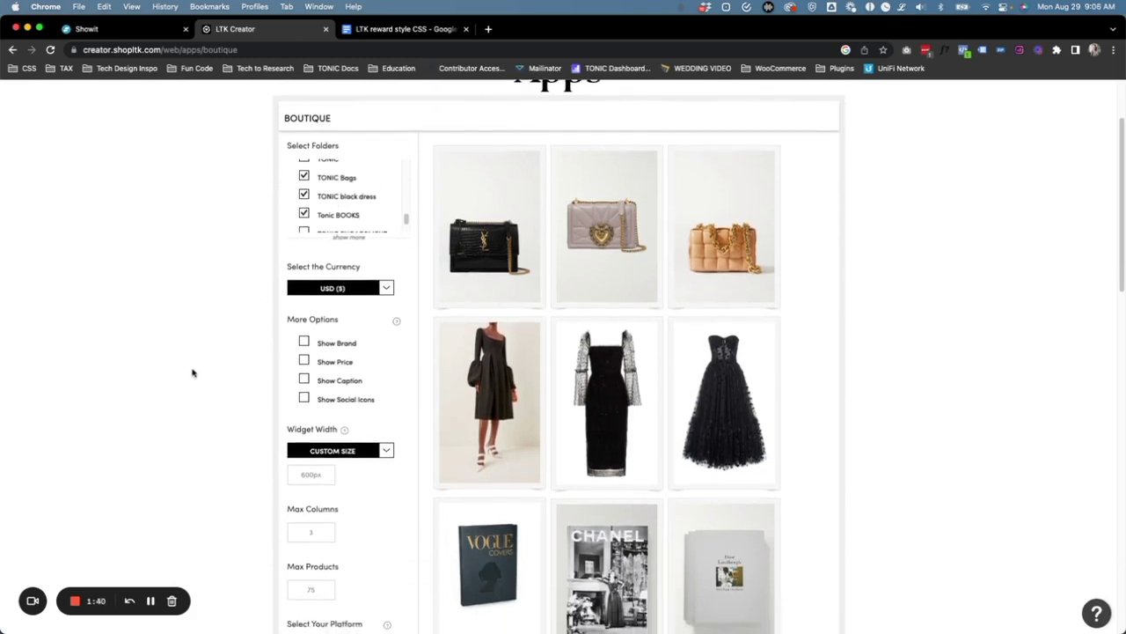
scroll(194, 374, down, 1)
click(339, 289)
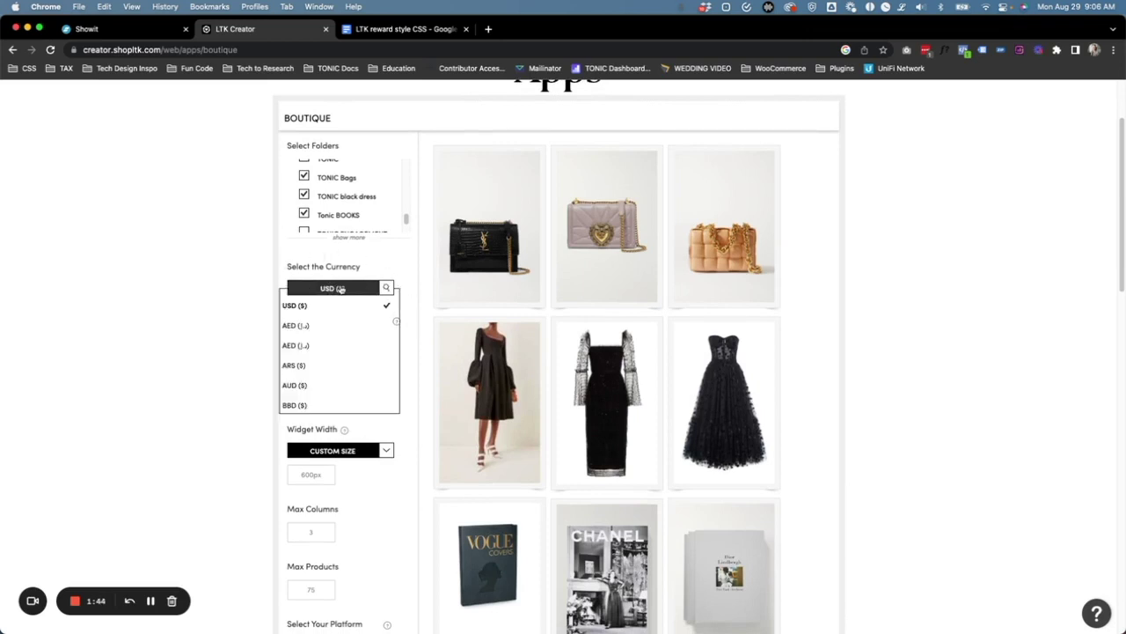
click(209, 308)
click(304, 342)
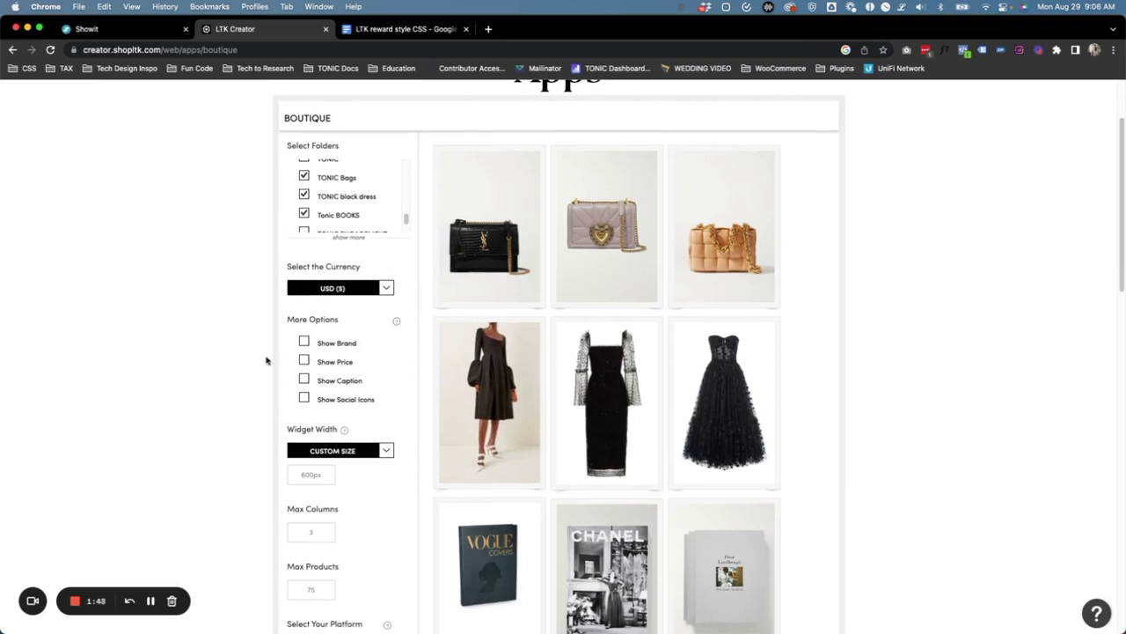
scroll(238, 360, down, 3)
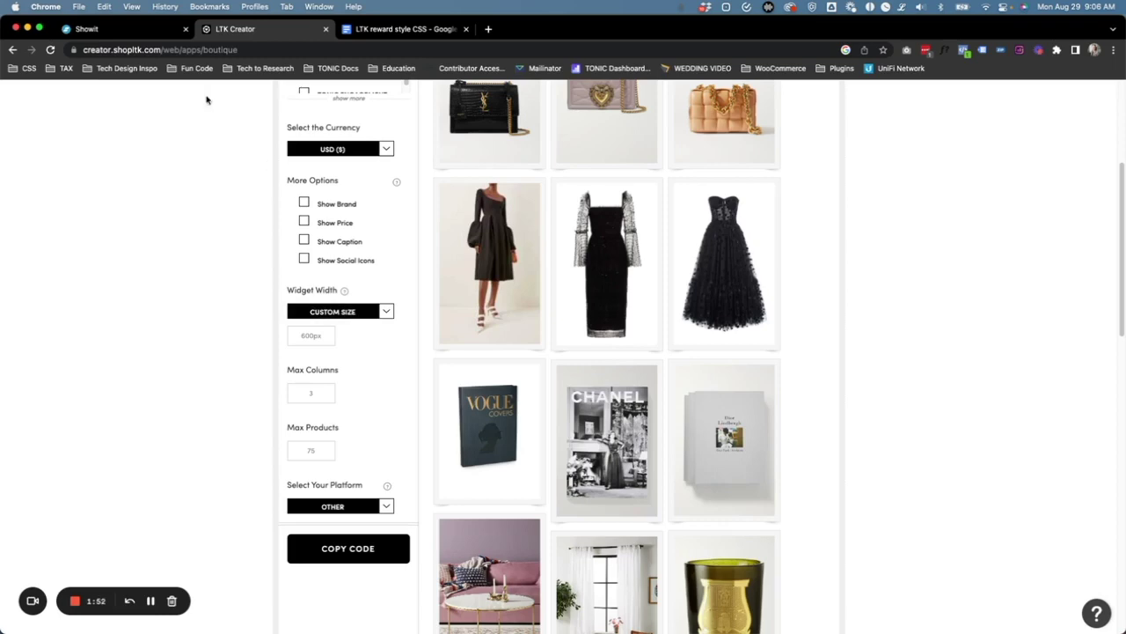
click(117, 36)
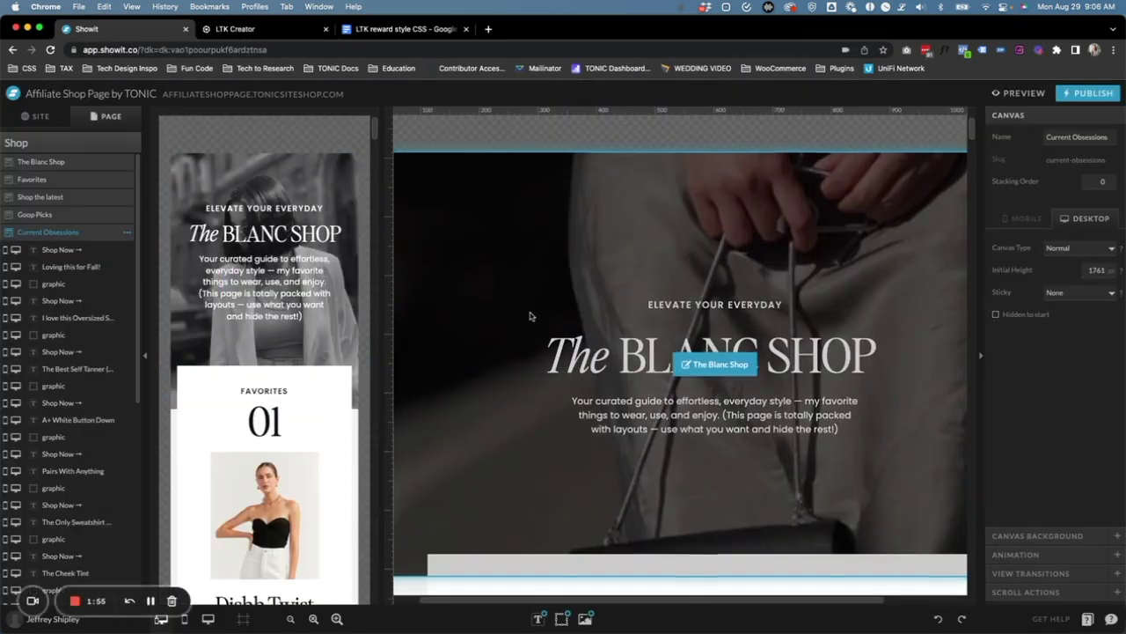
Switch the canvas to desktop-only view and jump to the Current Obsessions product grid
scroll(530, 322, down, 5)
scroll(528, 320, down, 10)
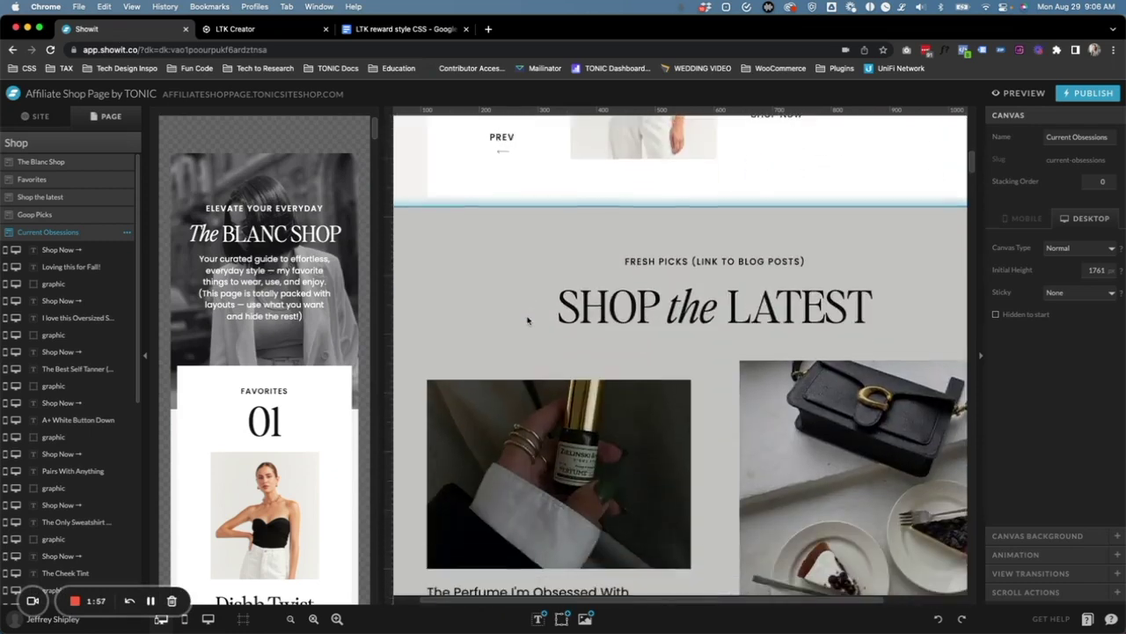
scroll(528, 320, down, 2)
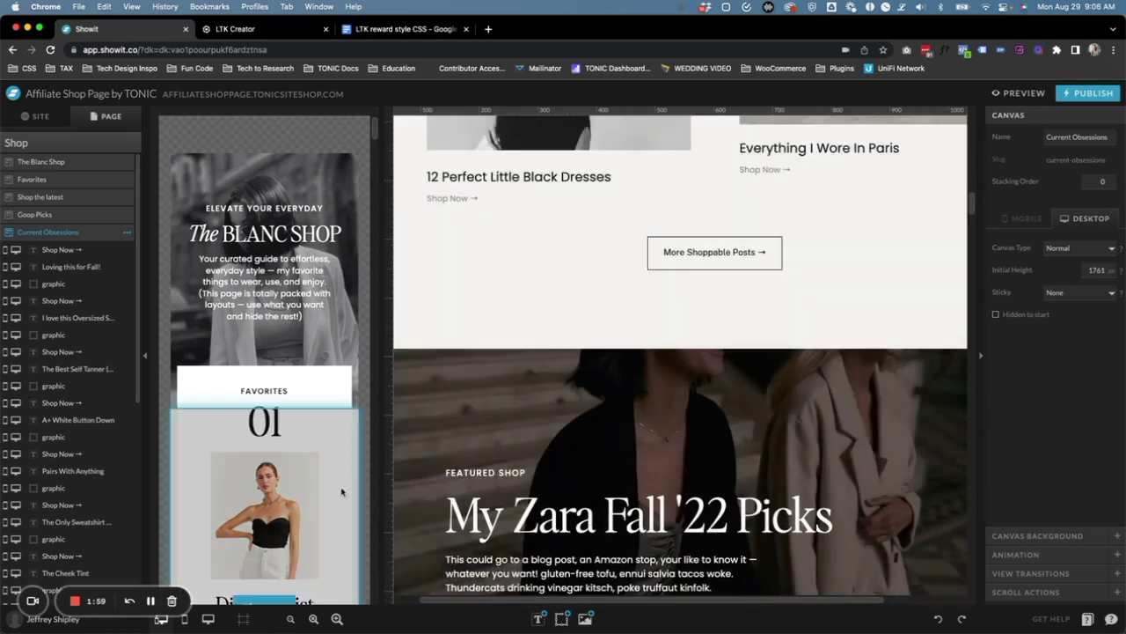
click(207, 620)
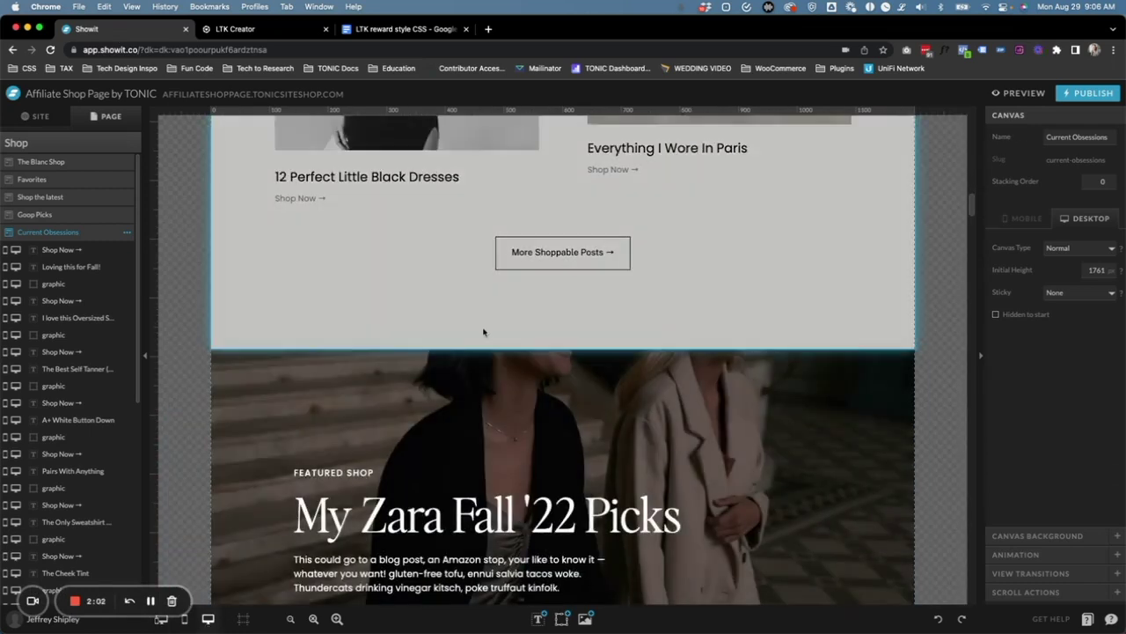
scroll(484, 330, down, 8)
scroll(485, 330, down, 4)
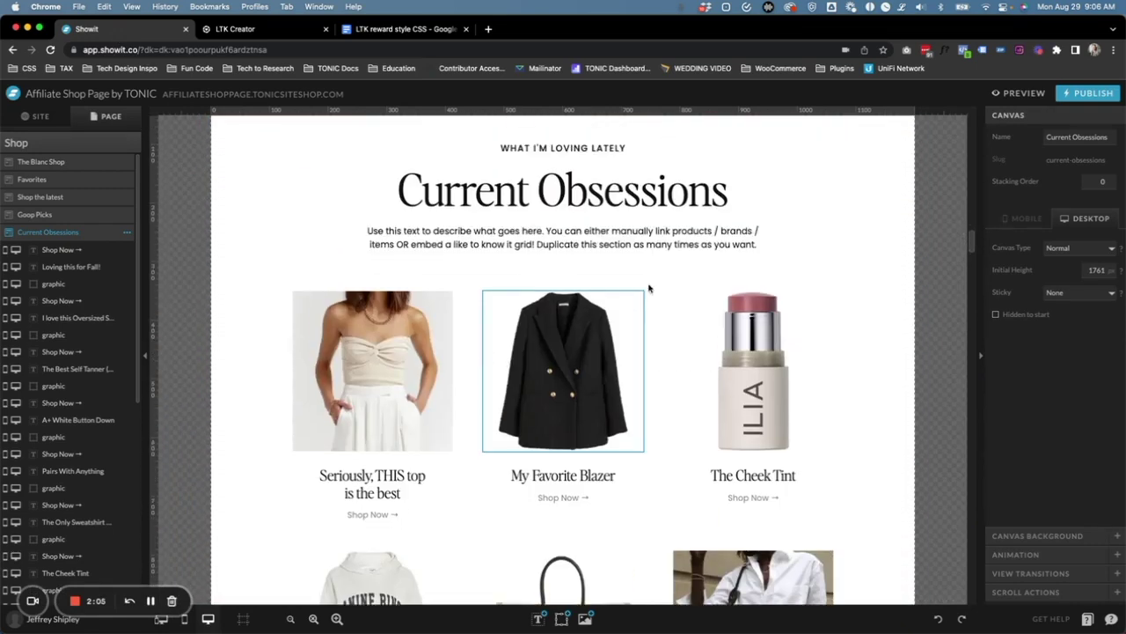
scroll(664, 205, down, 4)
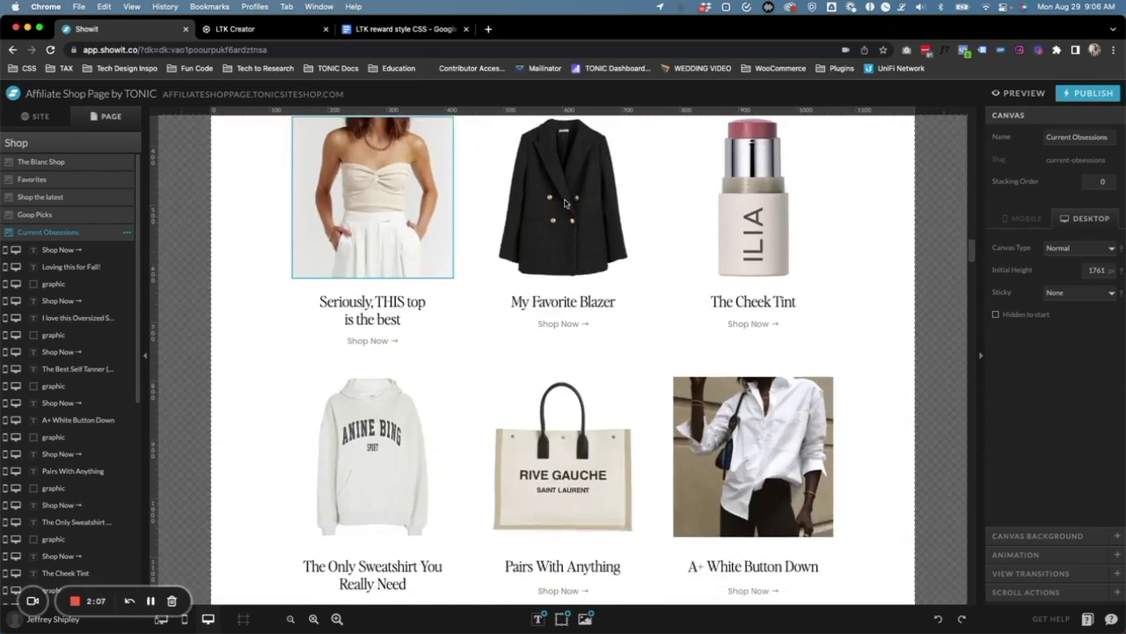
scroll(684, 494, down, 6)
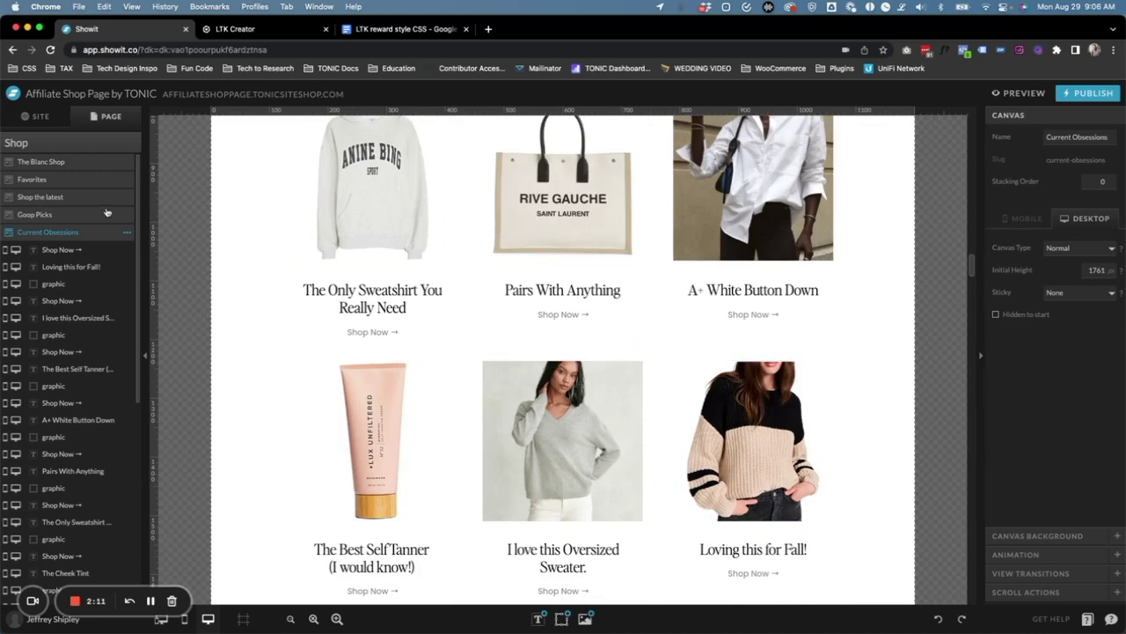
click(66, 233)
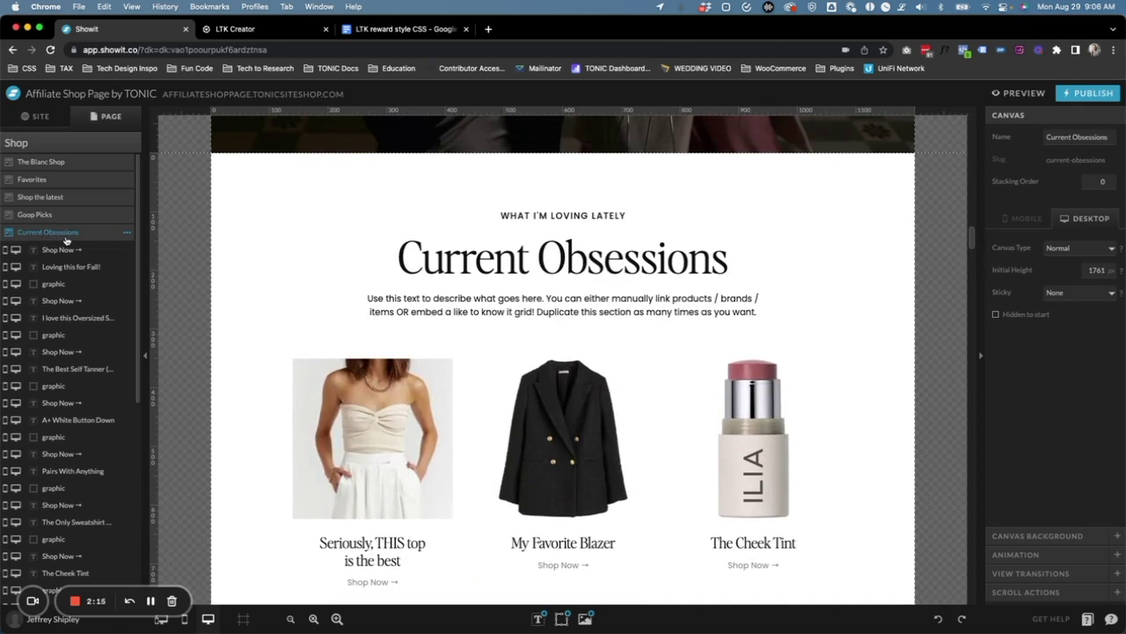
Duplicate the Current Obsessions section and select the new copy
click(129, 235)
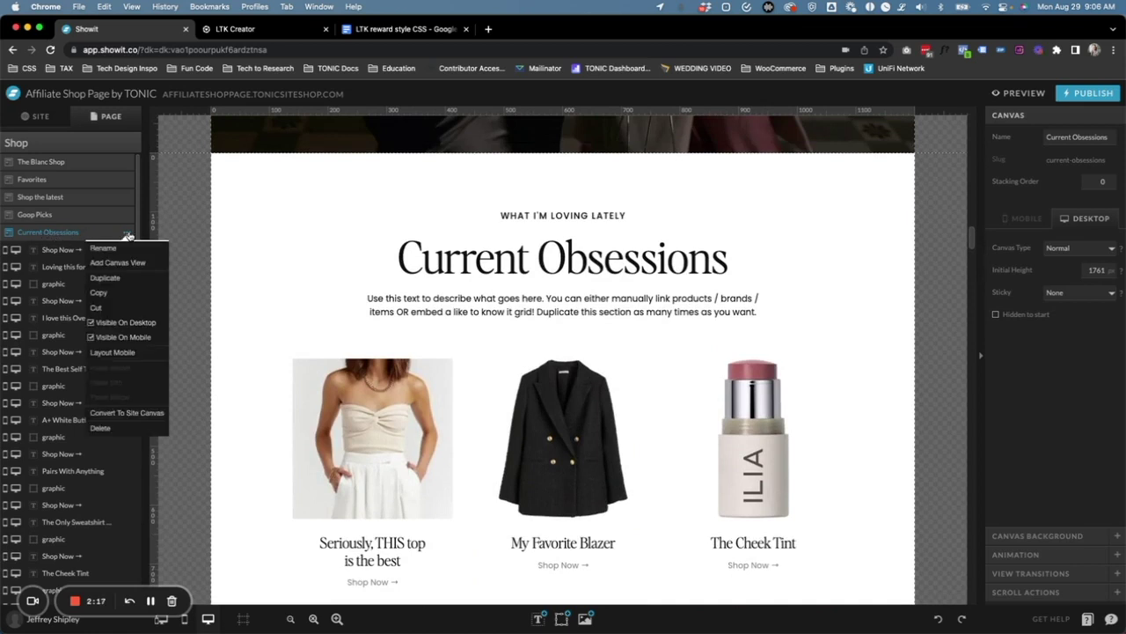
click(105, 278)
scroll(70, 352, down, 8)
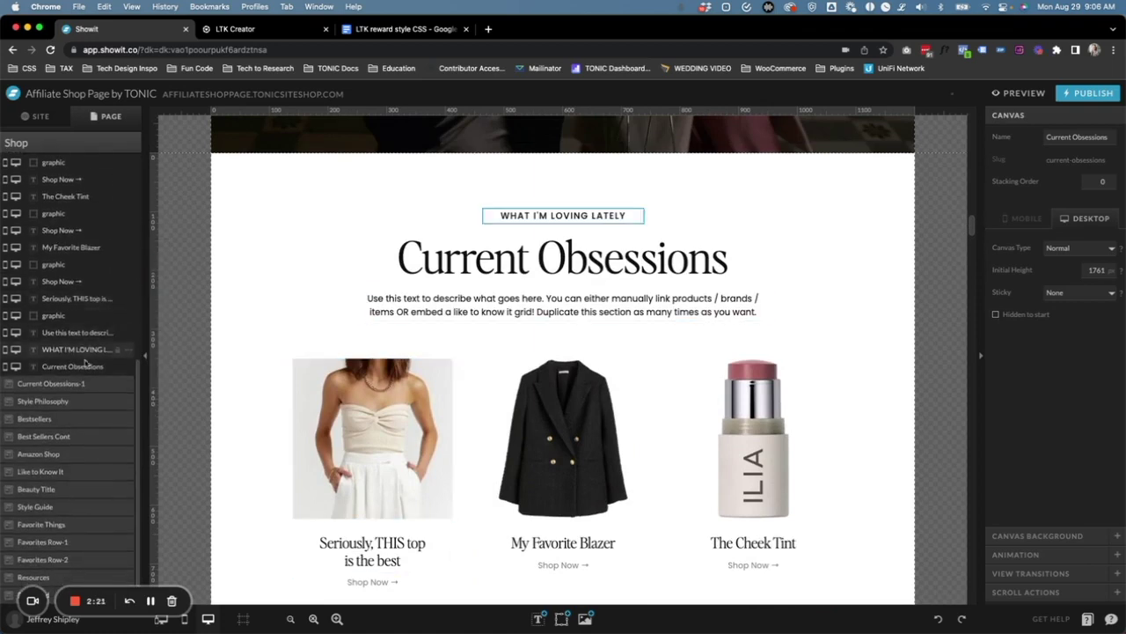
click(80, 386)
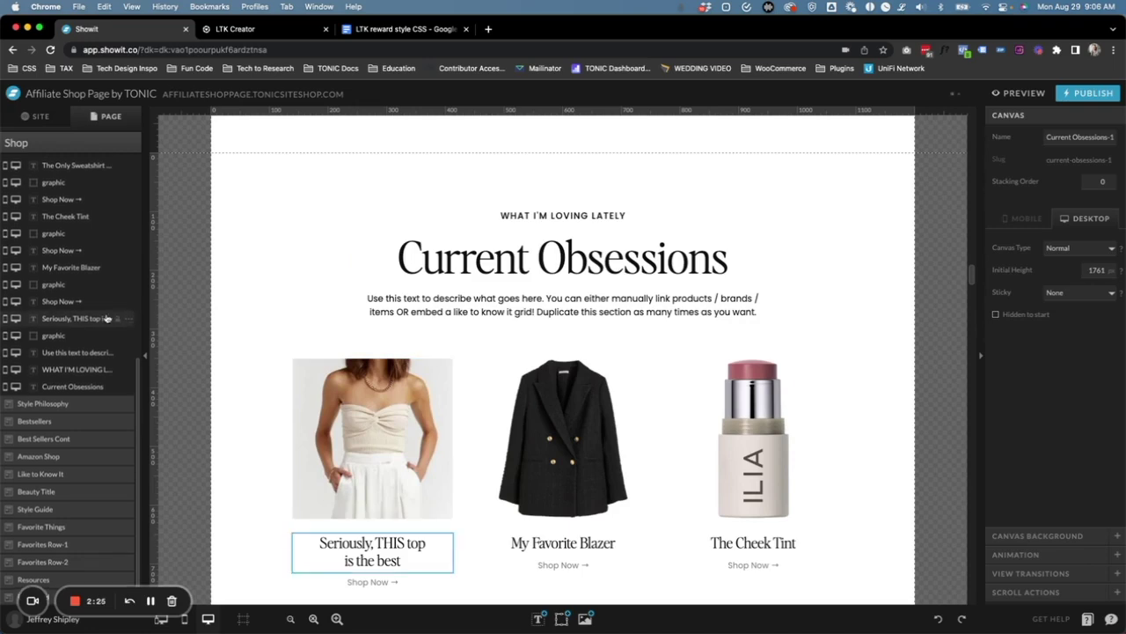
Hide the original Current Obsessions section on both desktop and mobile
scroll(87, 299, up, 5)
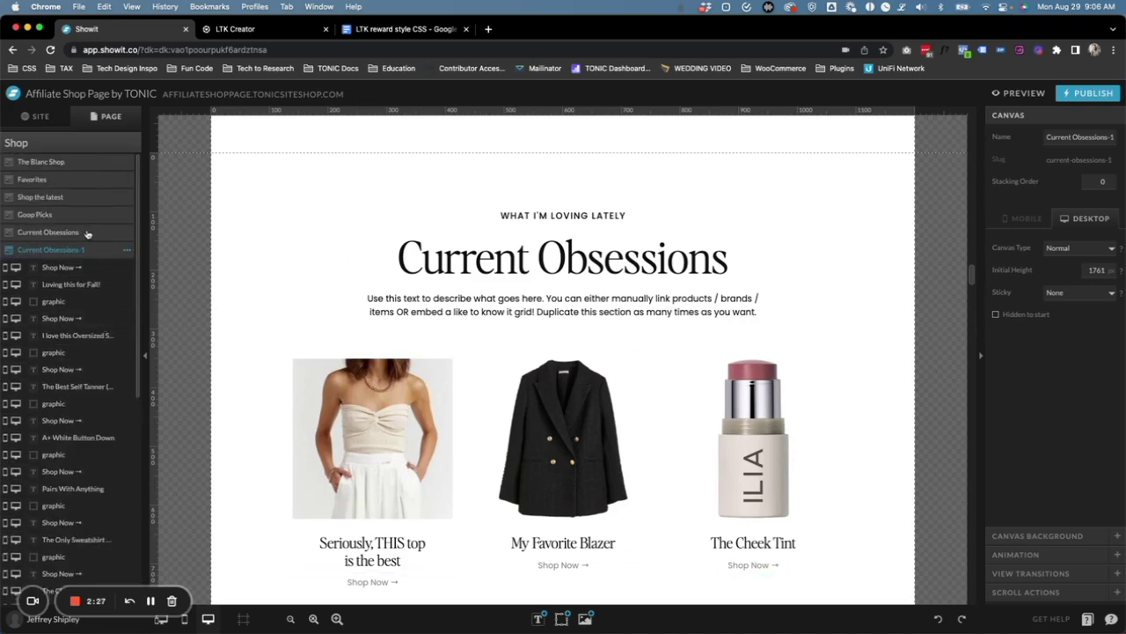
click(87, 233)
click(128, 234)
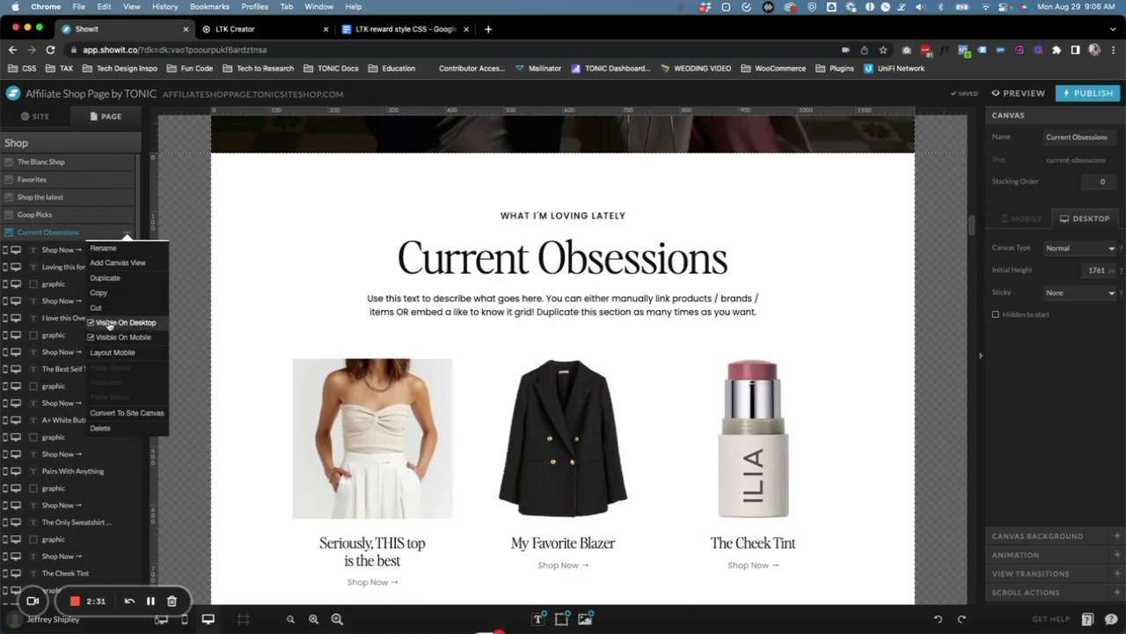
click(120, 324)
click(128, 234)
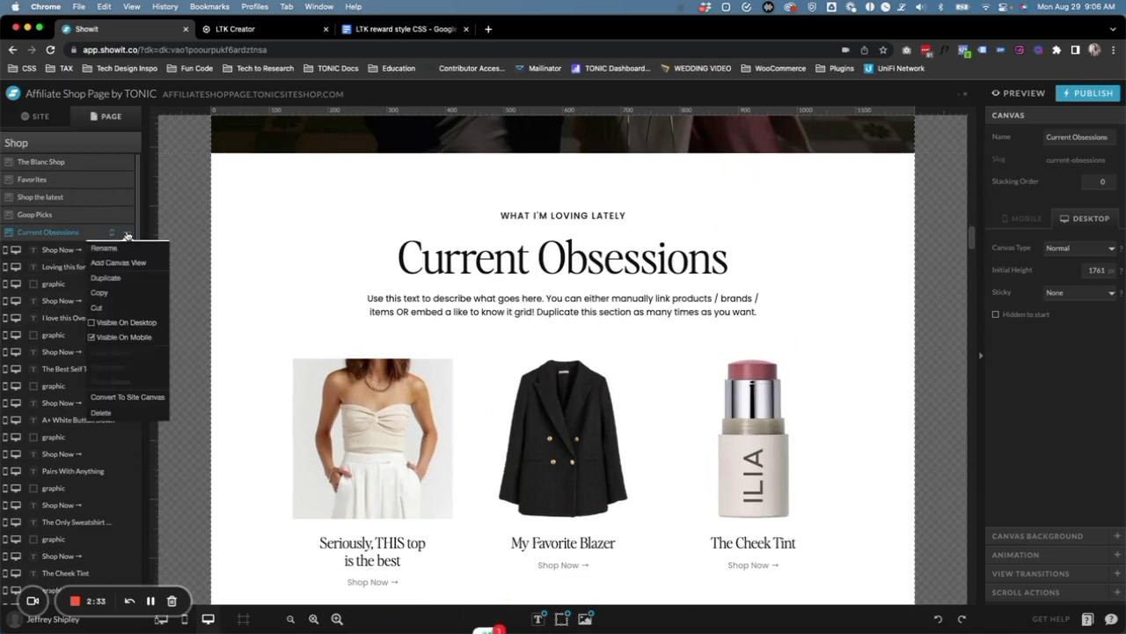
click(123, 338)
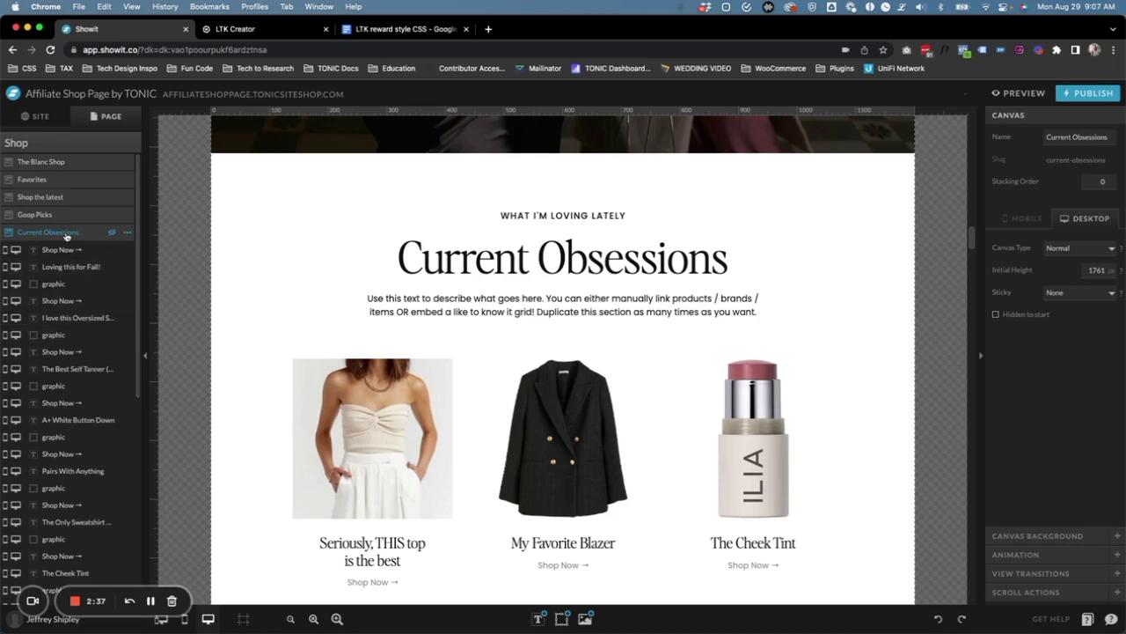
scroll(70, 387, down, 5)
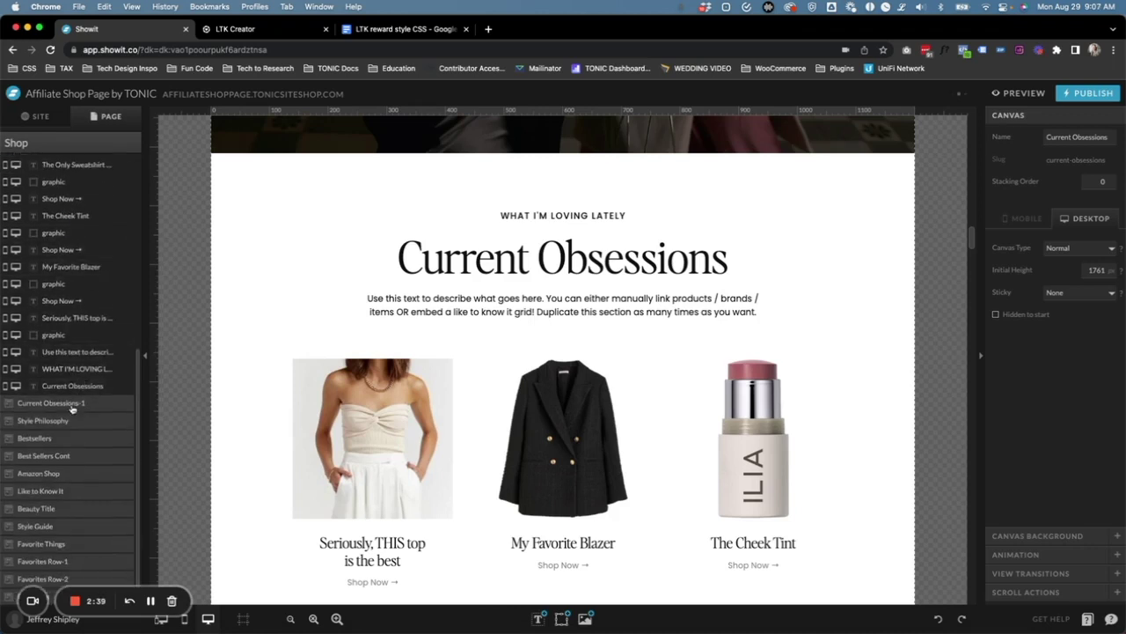
scroll(93, 259, up, 10)
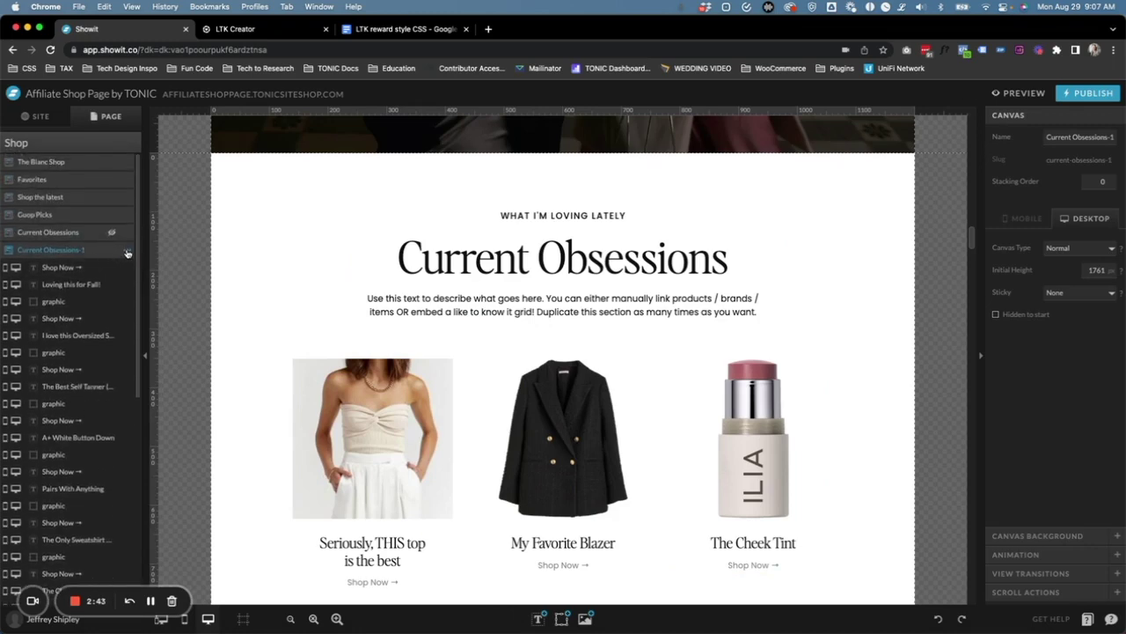
Rename the duplicated section to 'Current Obsessions LTK'
click(129, 252)
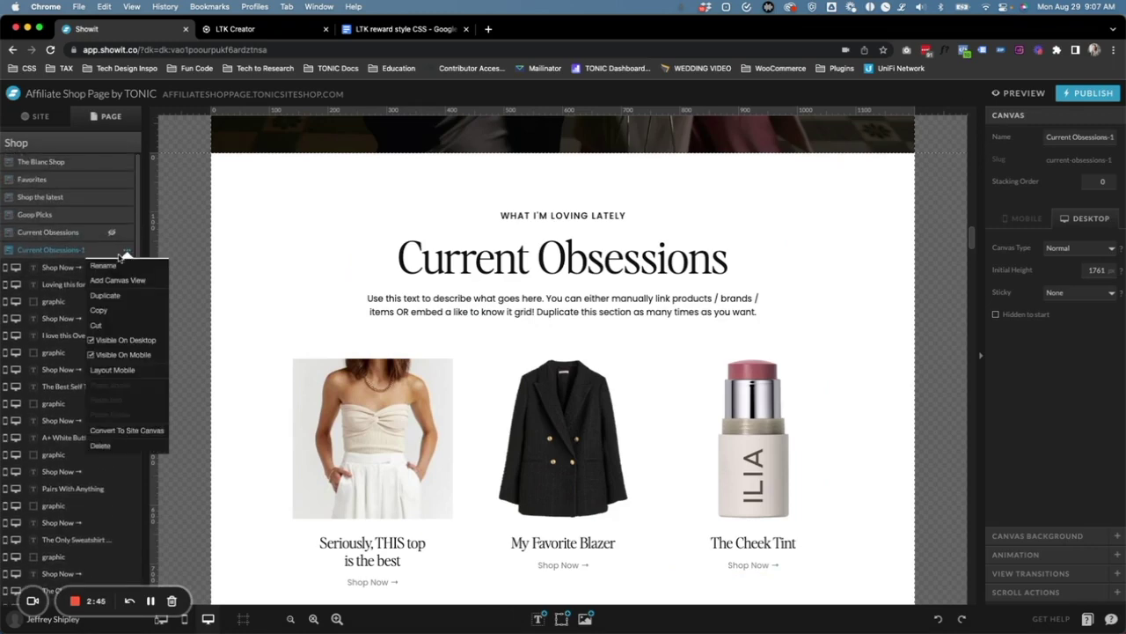
click(103, 266)
click(626, 142)
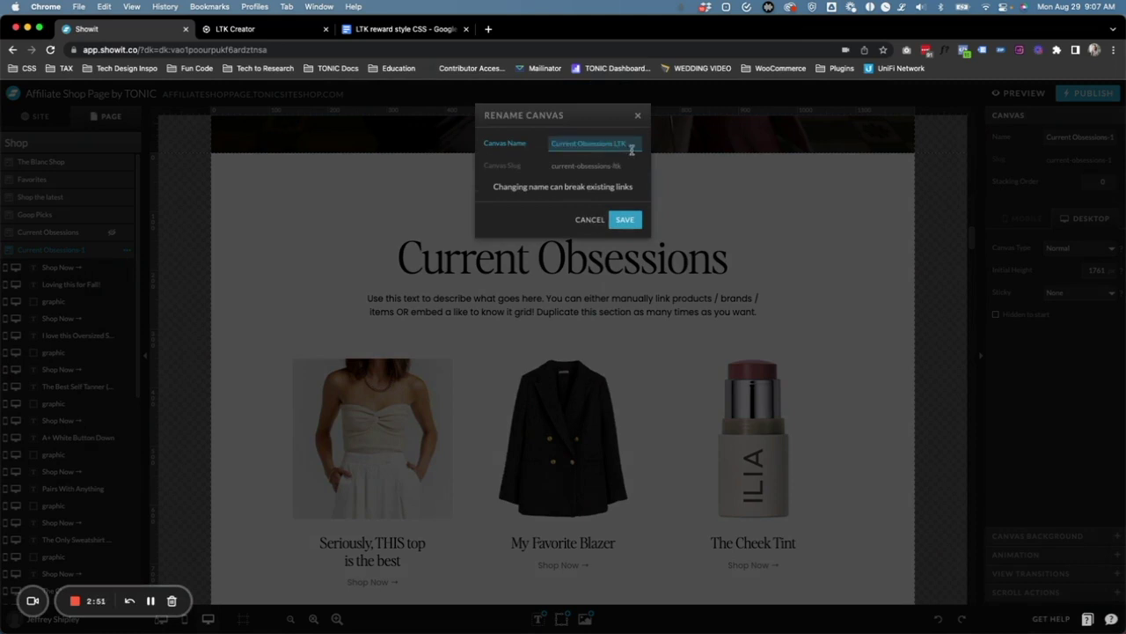
text(LTK)
click(625, 219)
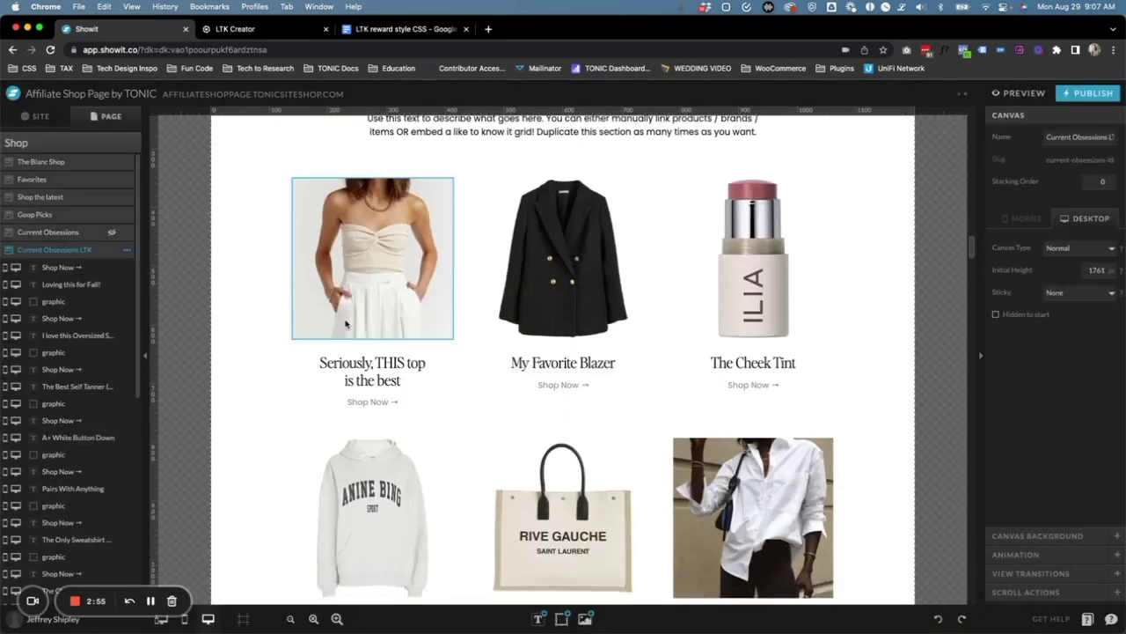
scroll(346, 324, down, 1)
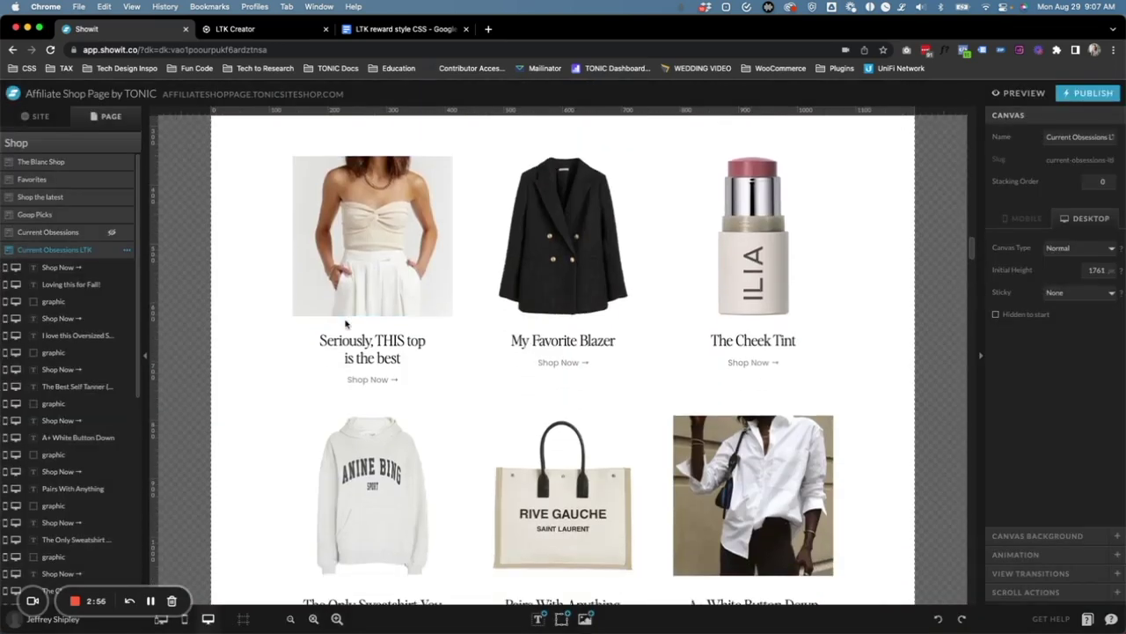
Delete all product images, titles and Shop Now links from the grid in two selections
drag(259, 247, 865, 485)
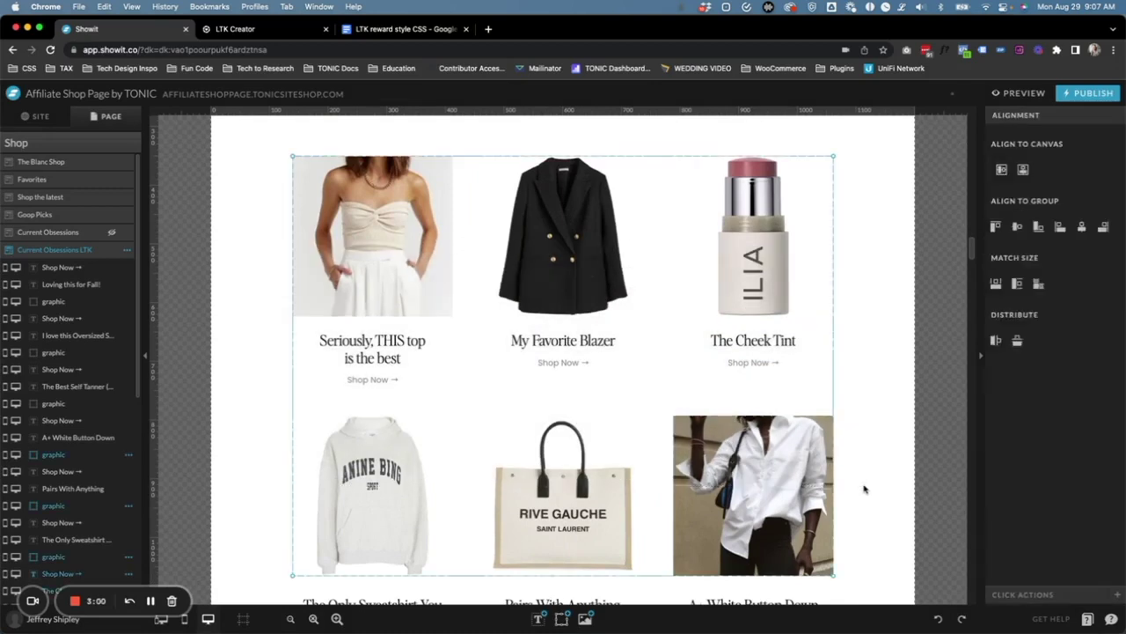
key(Delete)
scroll(586, 365, down, 5)
scroll(585, 364, down, 2)
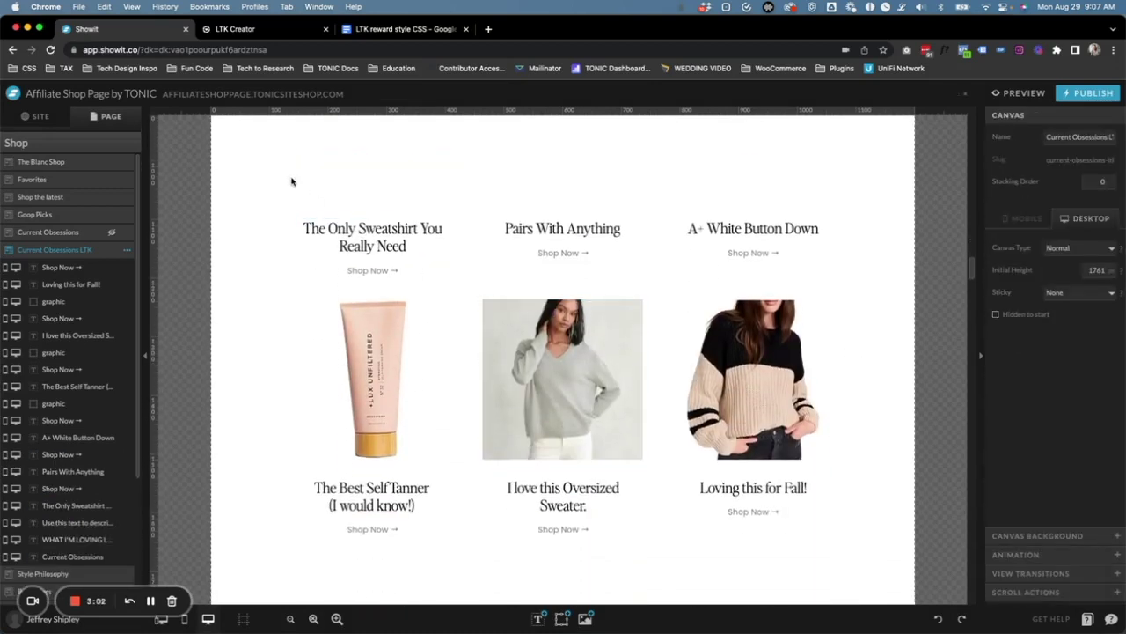
drag(262, 166, 880, 560)
key(Delete)
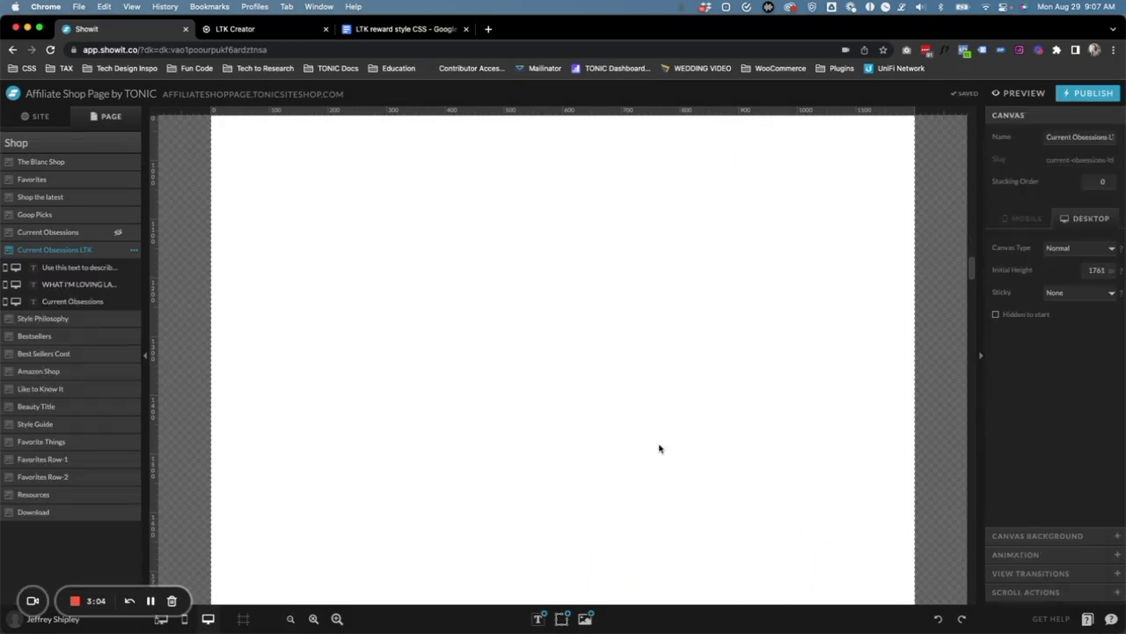
scroll(659, 423, up, 3)
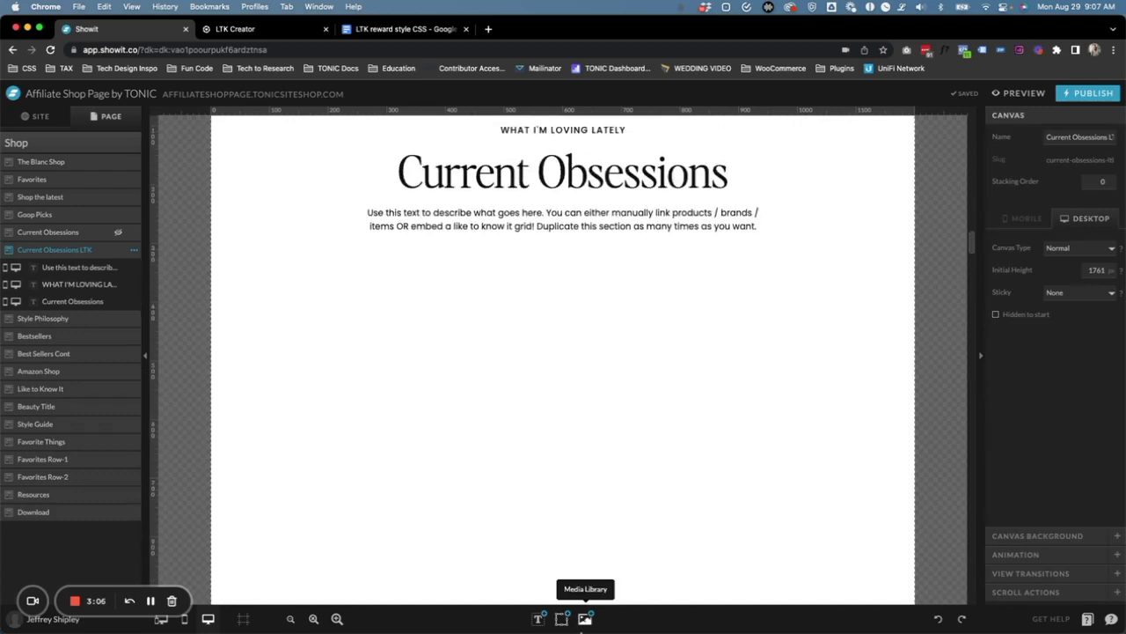
click(561, 618)
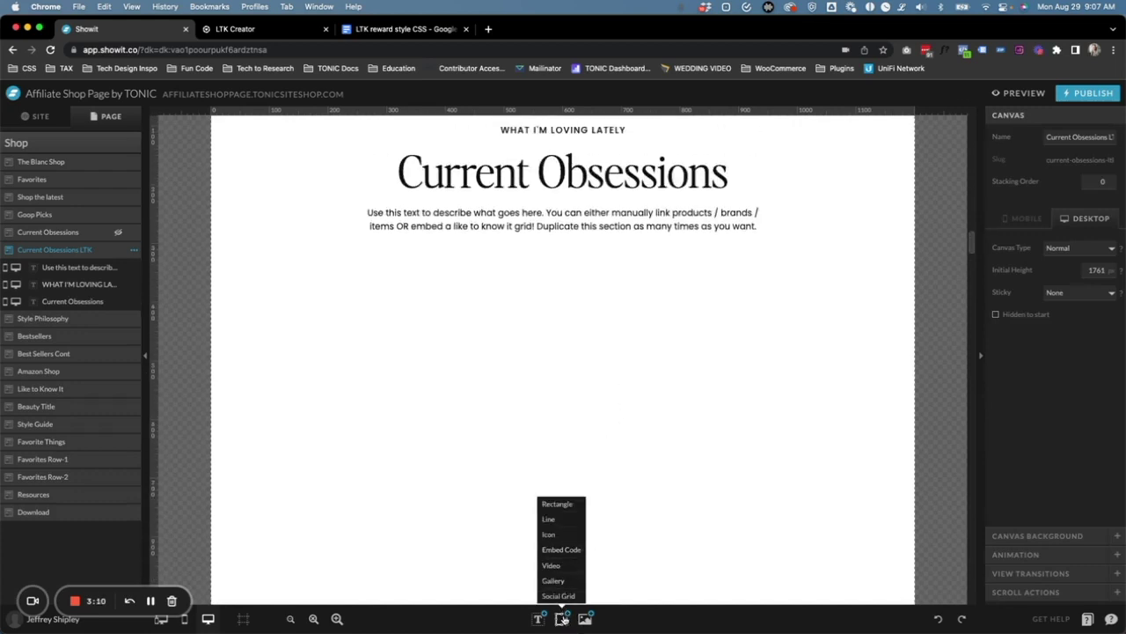
Add an embed code block 900 px wide, centred, directly under the description
click(571, 551)
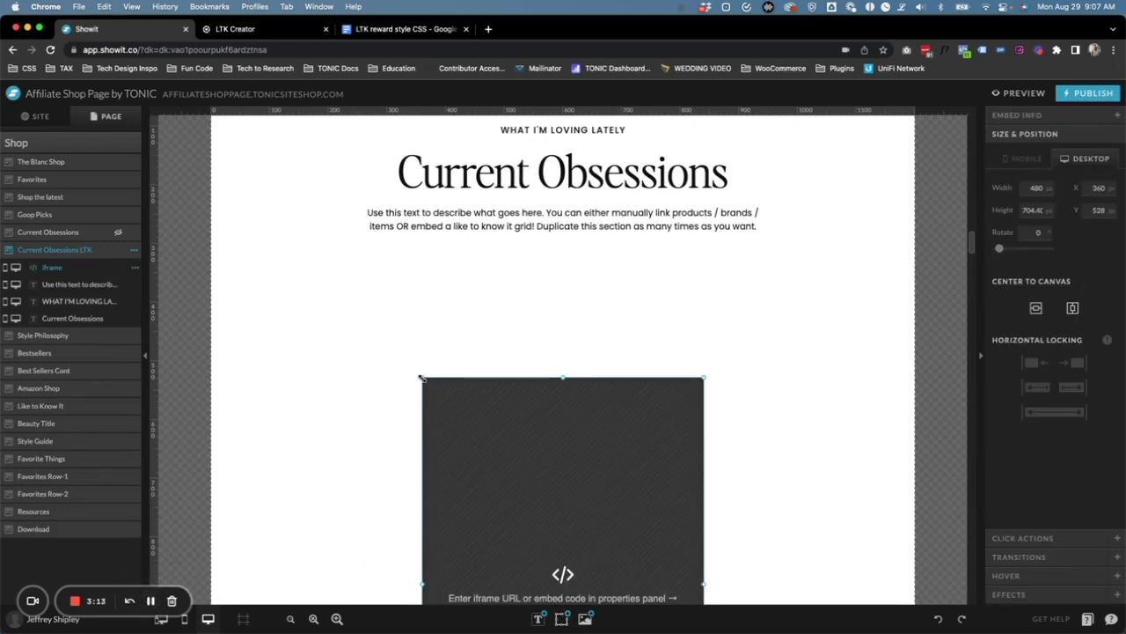
drag(423, 377, 303, 320)
click(1024, 187)
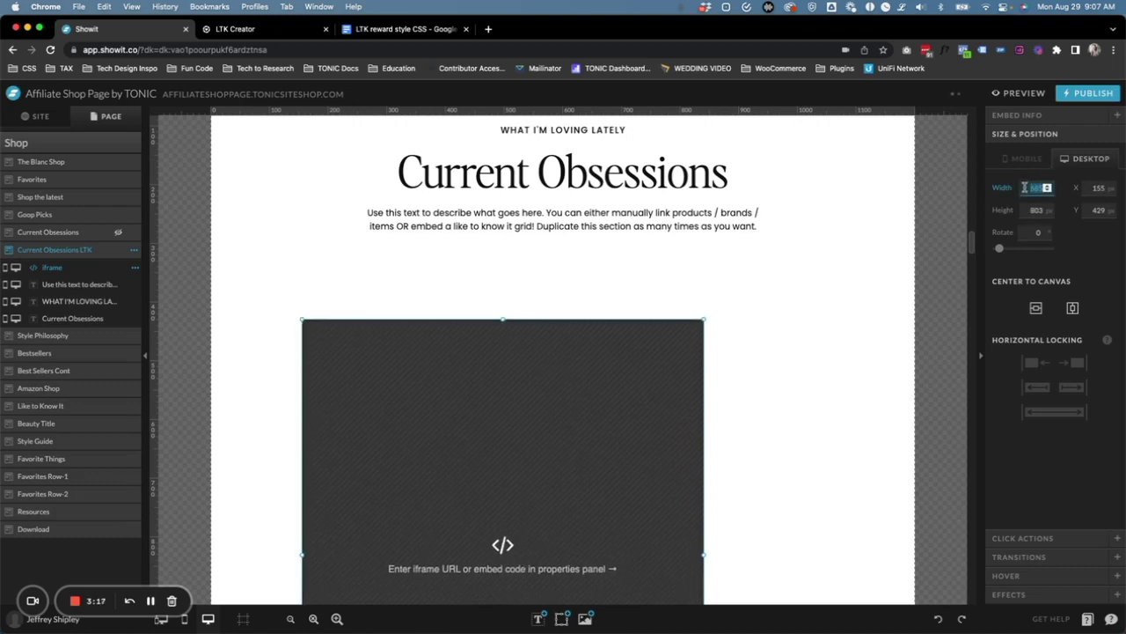
text(900)
key(Return)
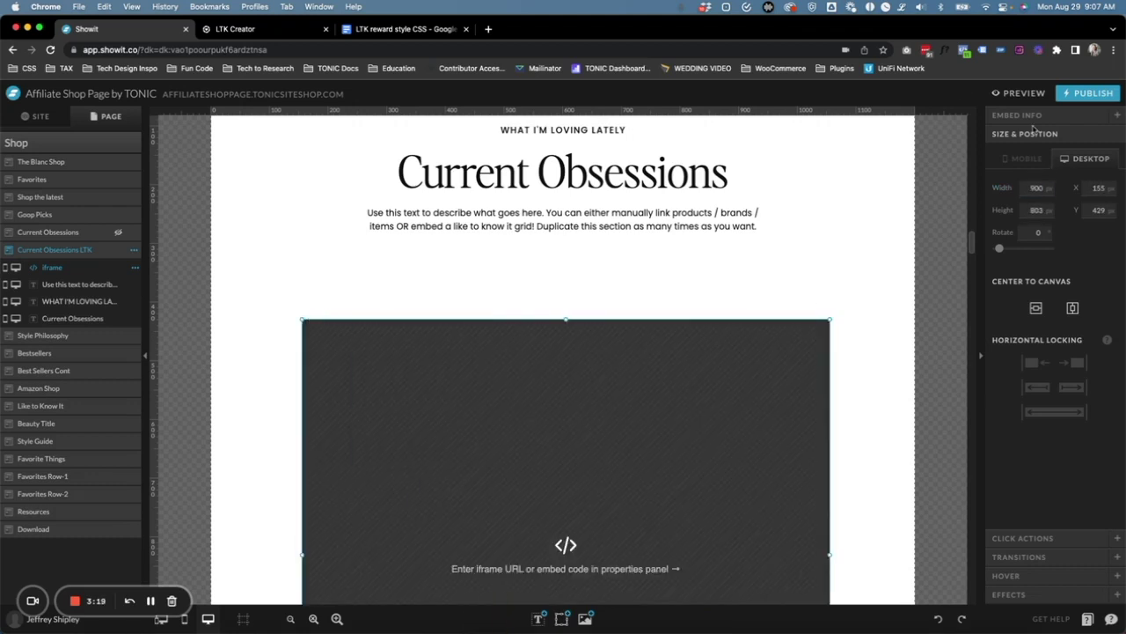
key(Left)
key(Left)
key(Left)
key(Left)
key(Left)
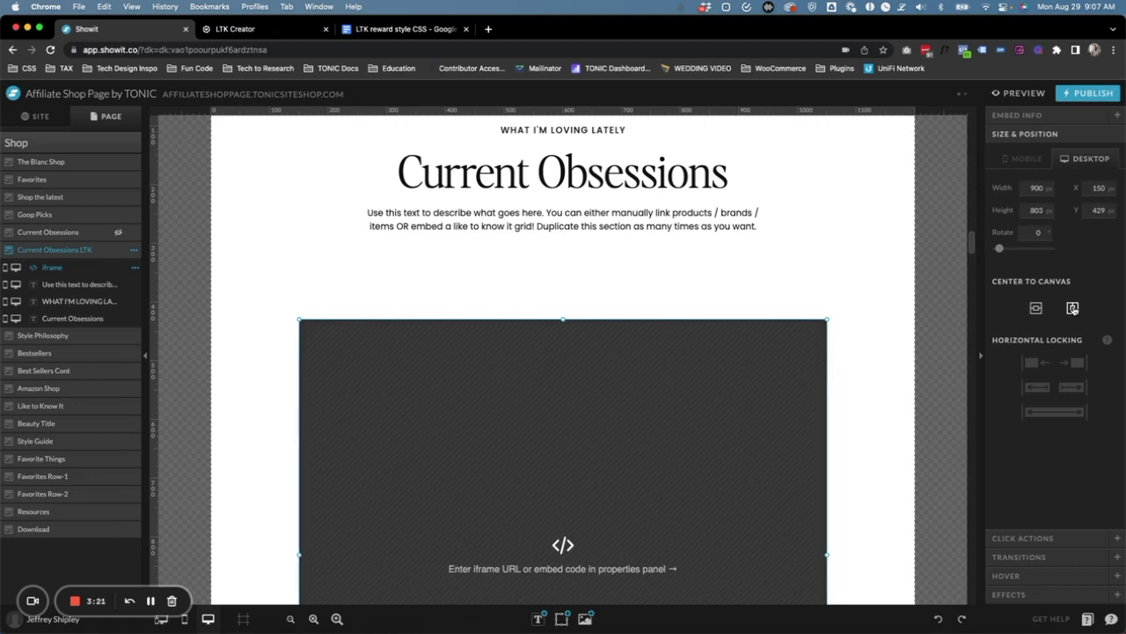
drag(566, 401, 571, 344)
Stretch the embed block to 1080 px tall and return to LTK Creator
scroll(571, 344, down, 5)
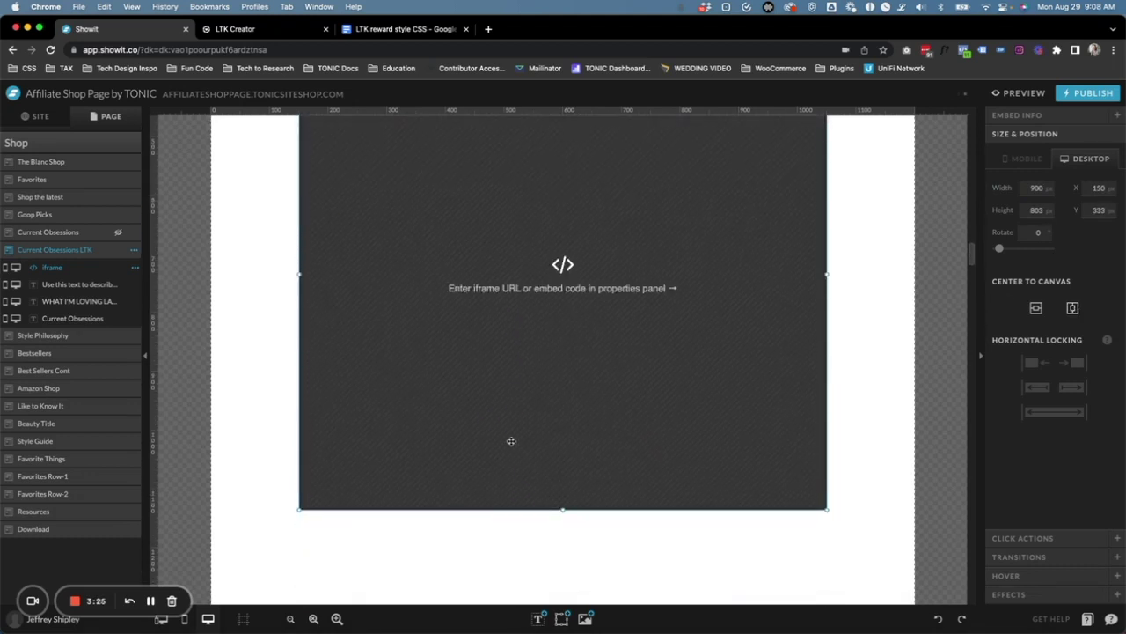
scroll(532, 467, down, 5)
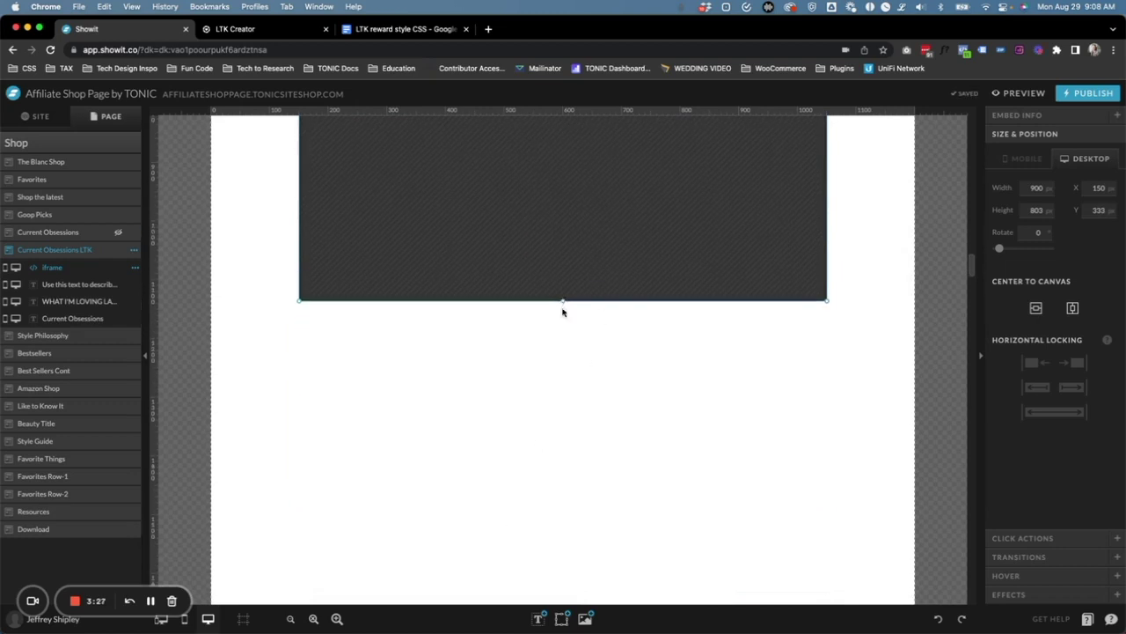
drag(564, 311, 556, 471)
scroll(559, 405, up, 7)
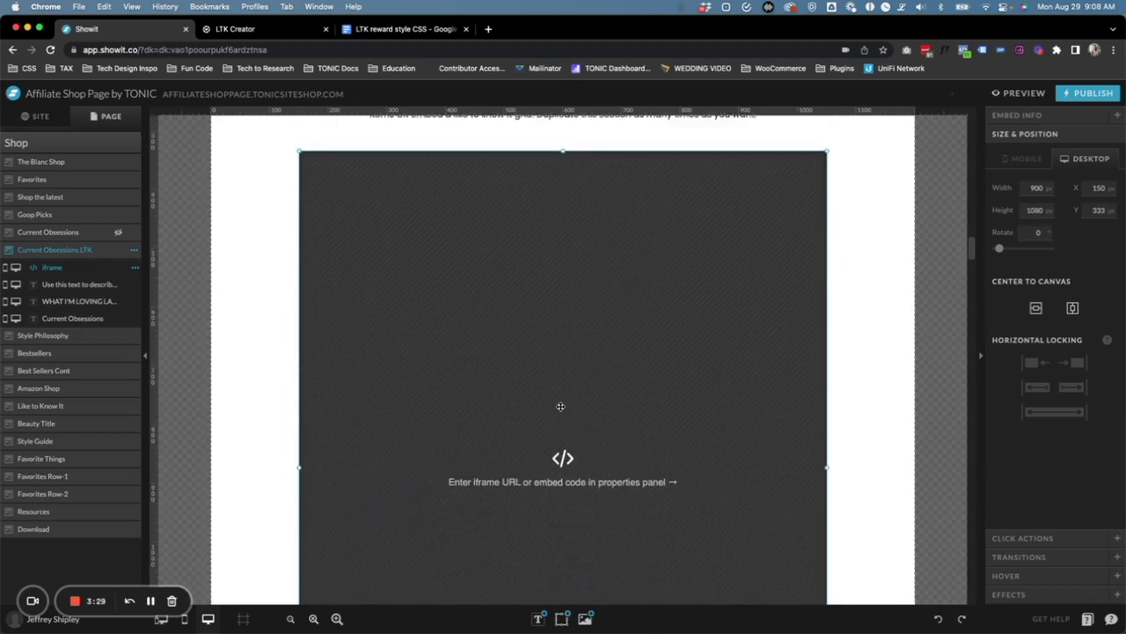
scroll(561, 405, up, 3)
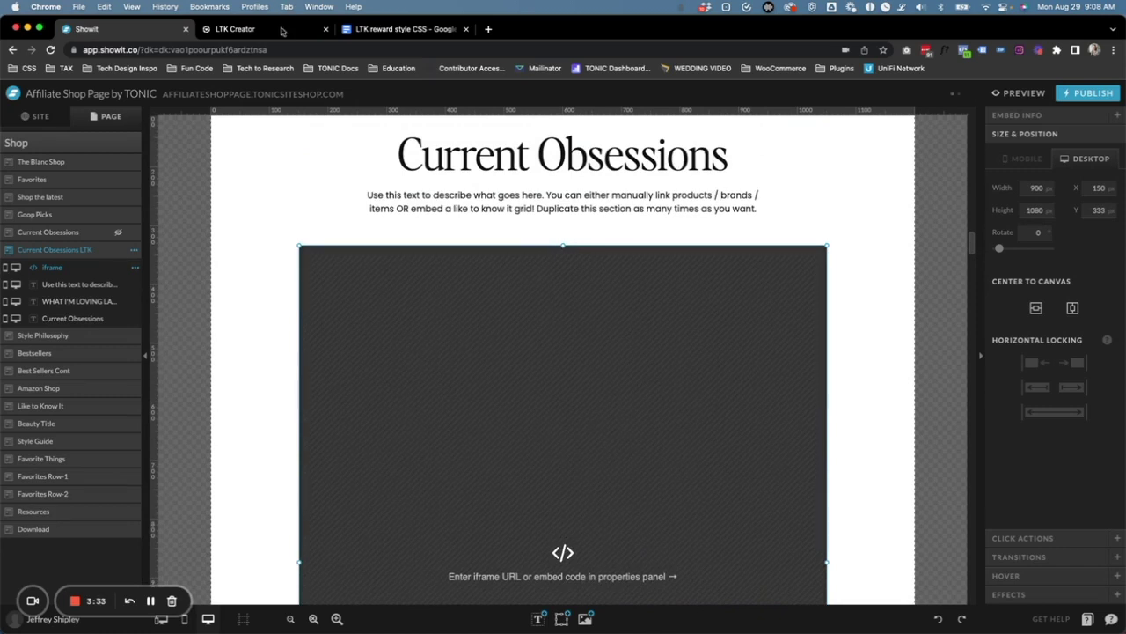
scroll(455, 291, up, 1)
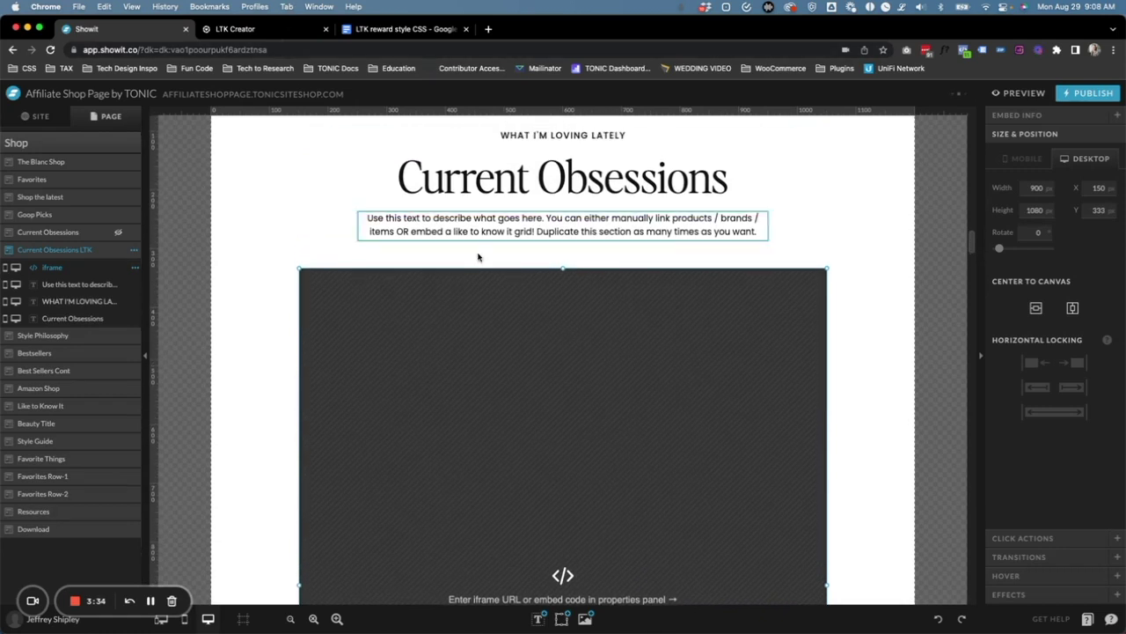
click(264, 29)
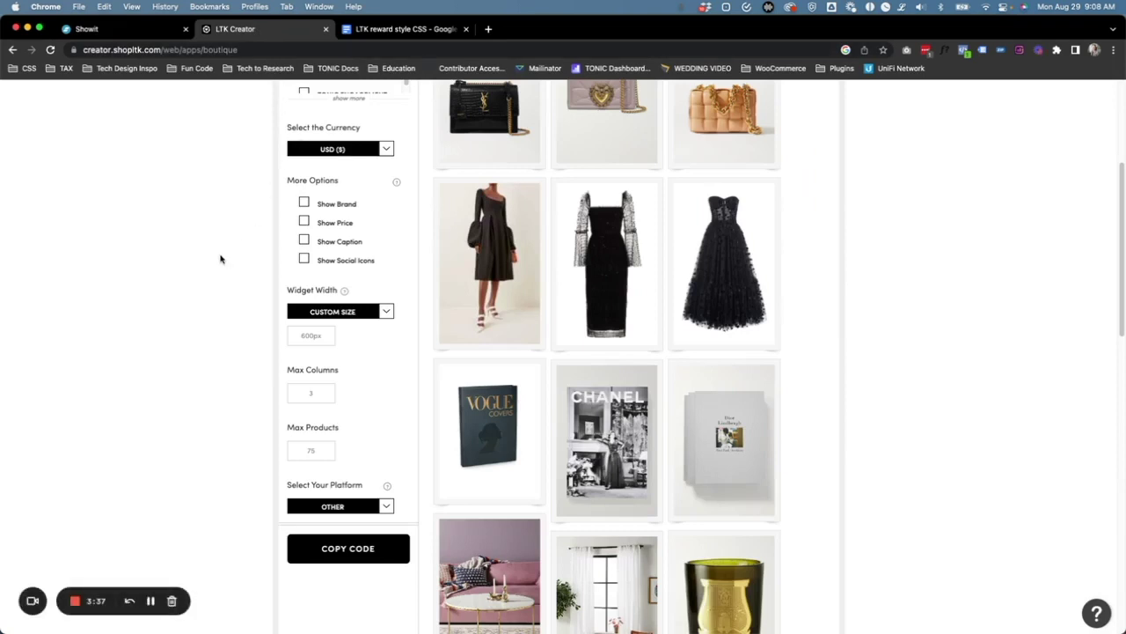
Set the widget width to 900px and platform to Other, then copy the embed code
double_click(308, 333)
text(900px)
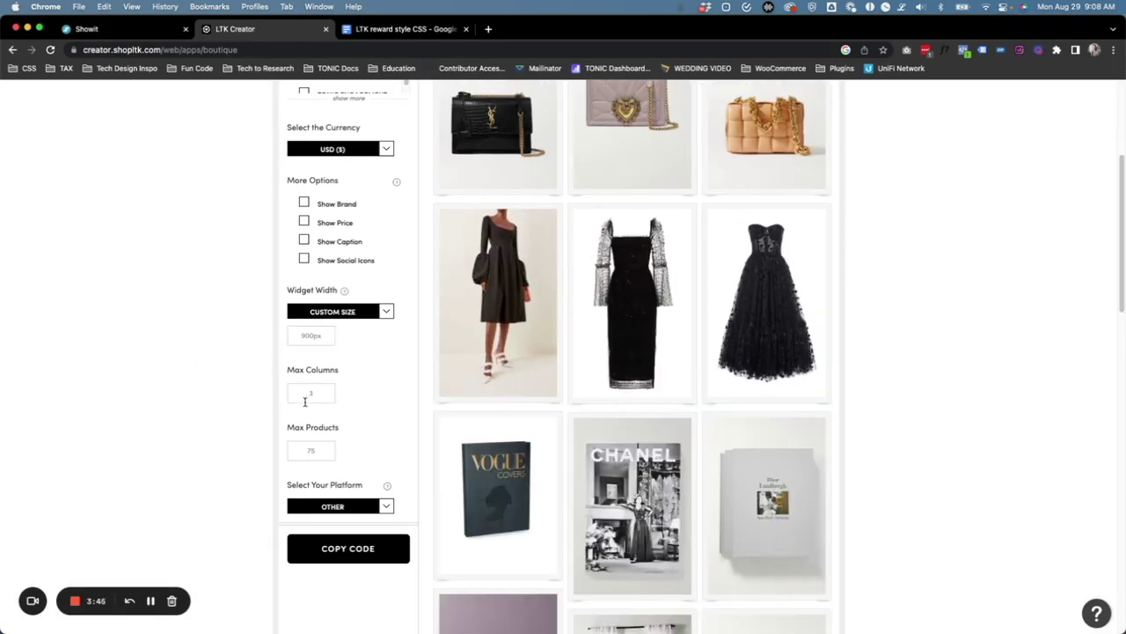
scroll(315, 396, down, 1)
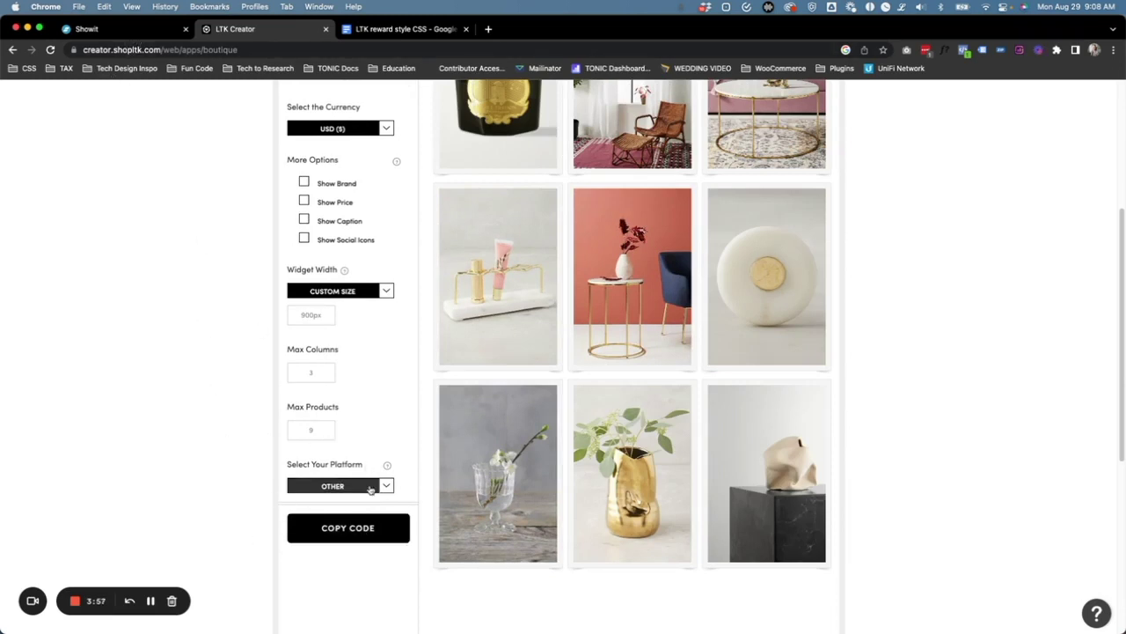
click(332, 486)
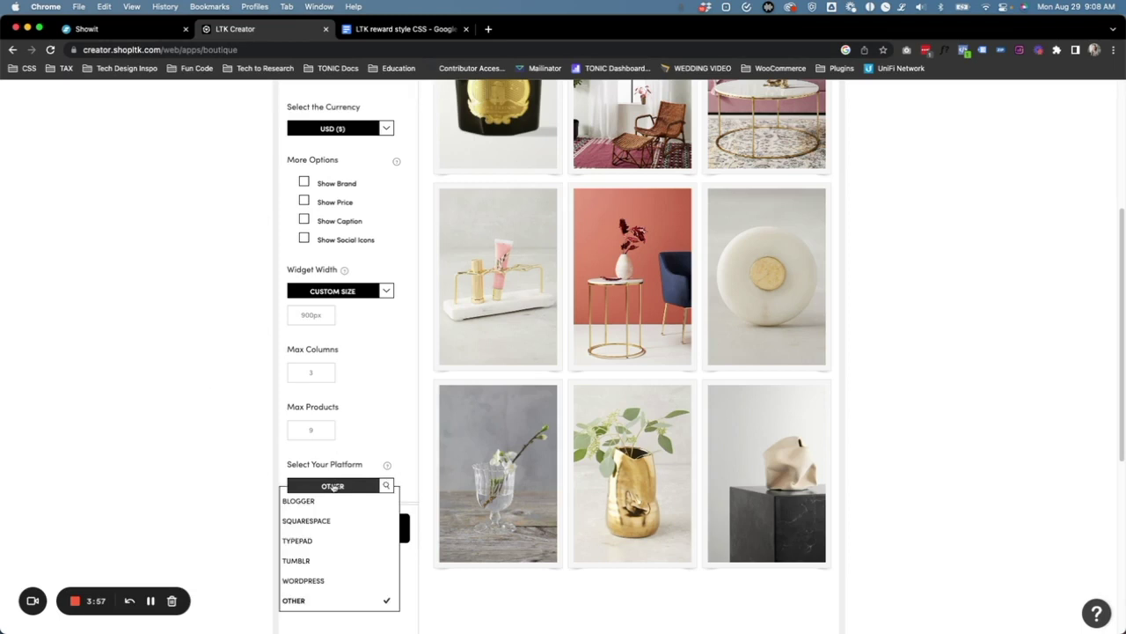
click(296, 600)
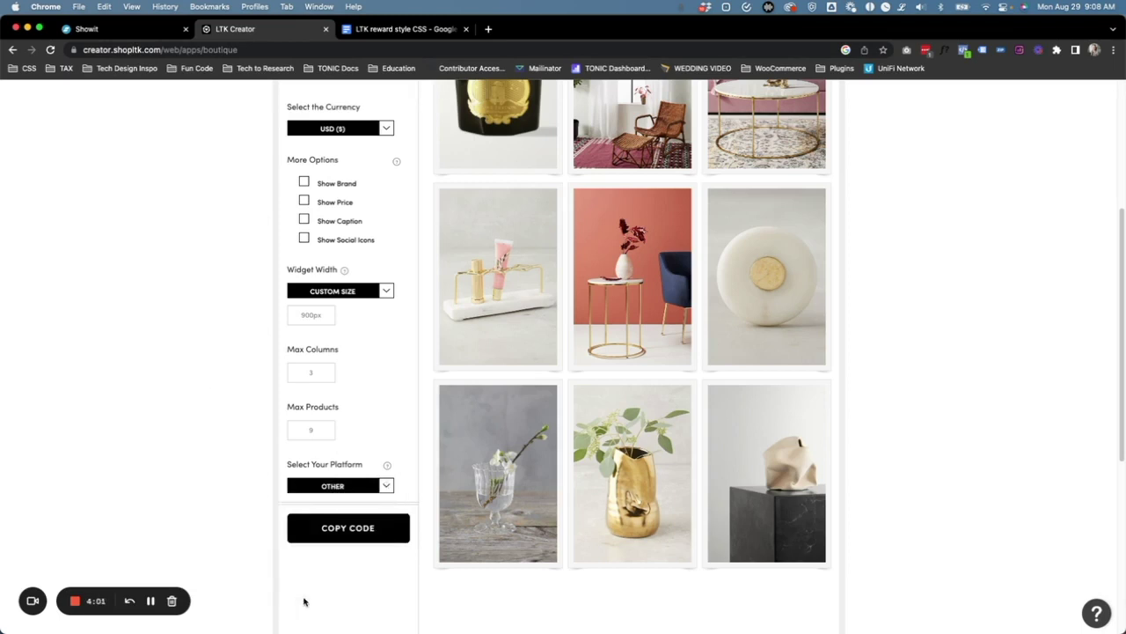
scroll(284, 541, up, 3)
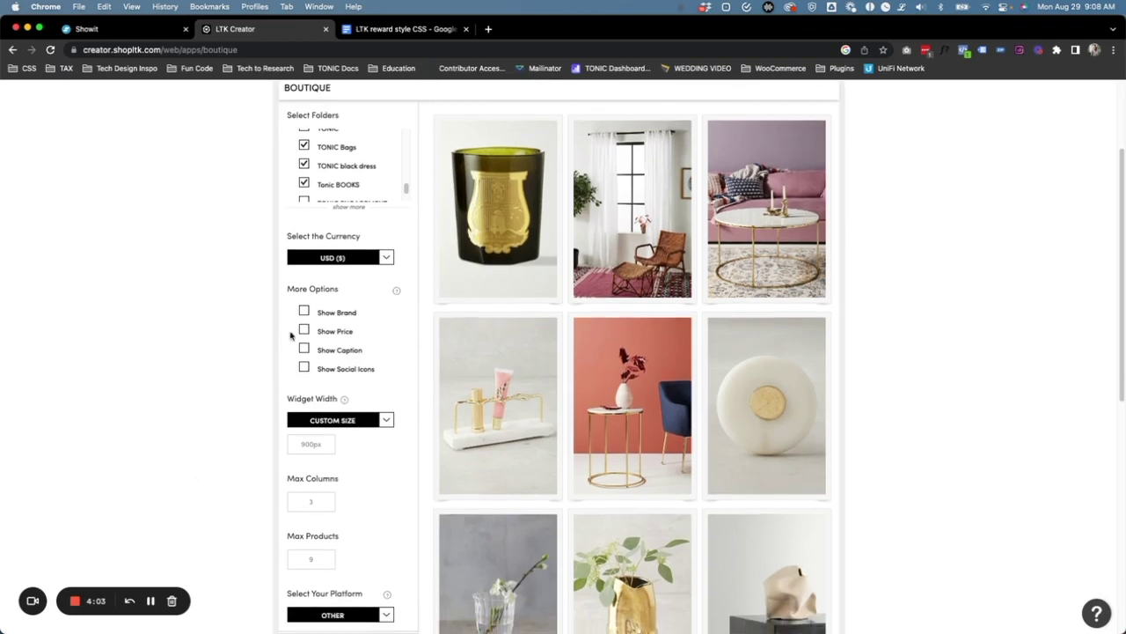
scroll(793, 416, down, 3)
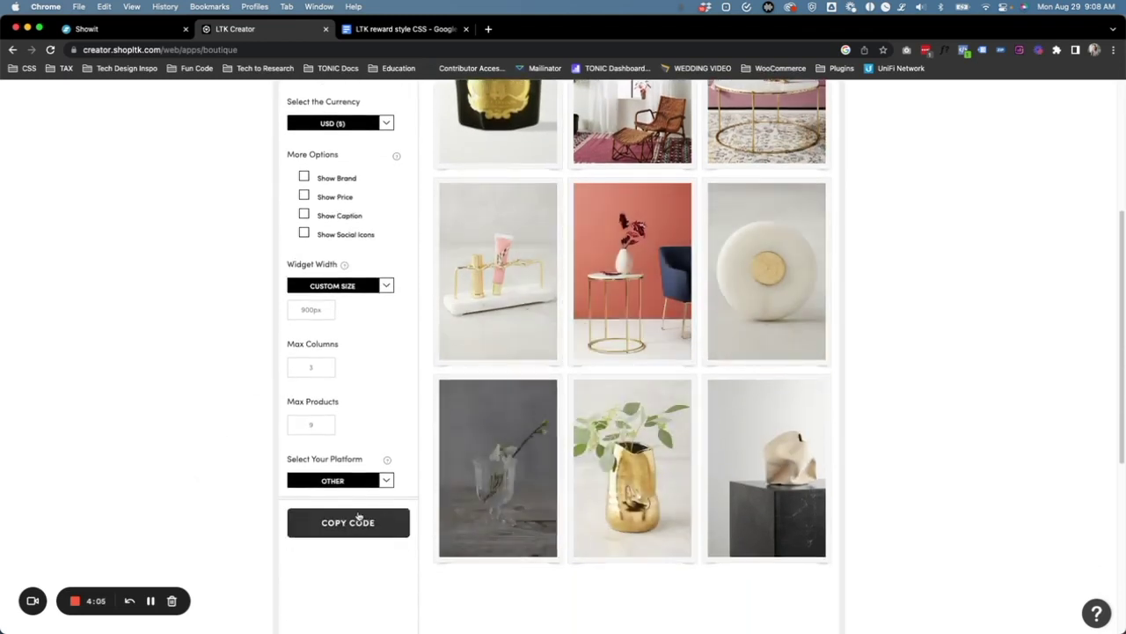
click(352, 525)
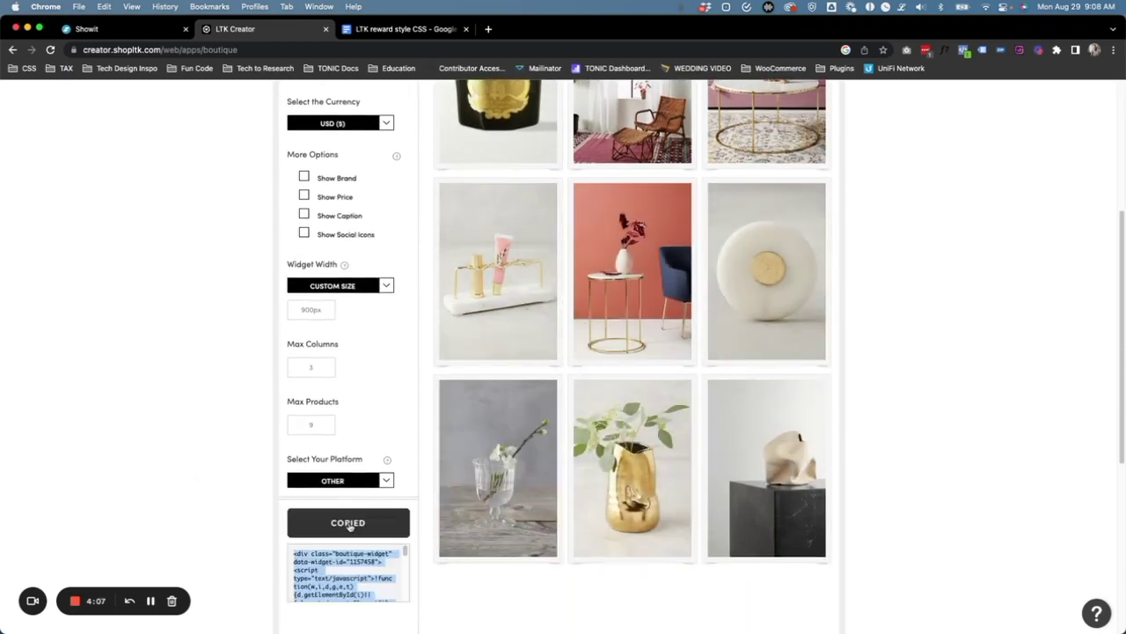
scroll(371, 583, down, 5)
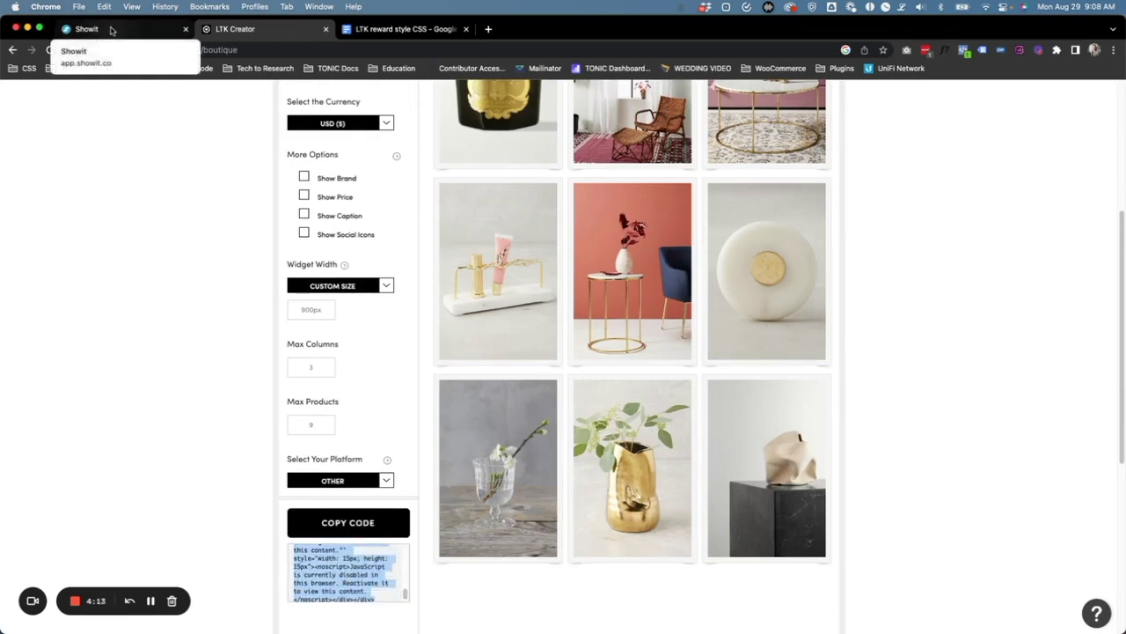
Paste the copied LTK boutique code into the empty embed block's code editor and save
click(111, 30)
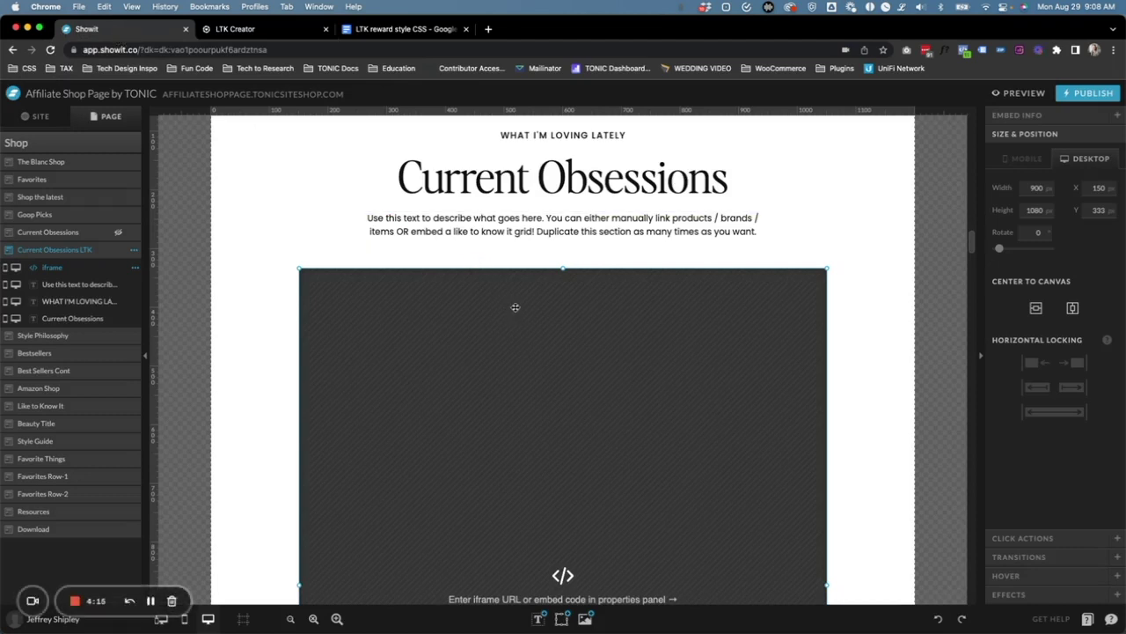
double_click(495, 340)
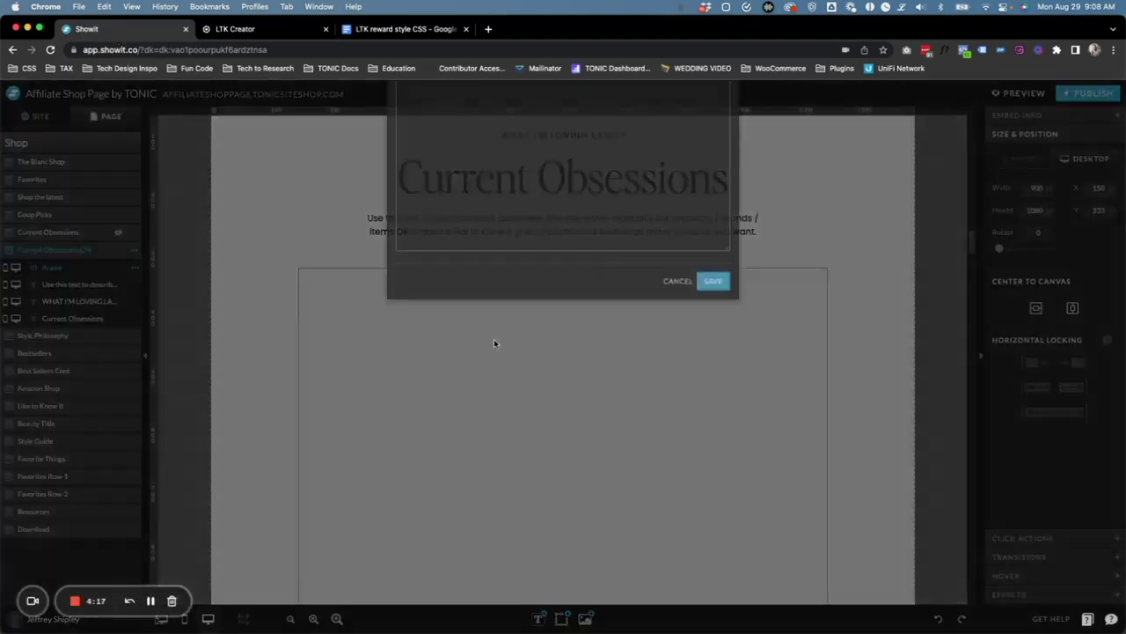
key(super+v)
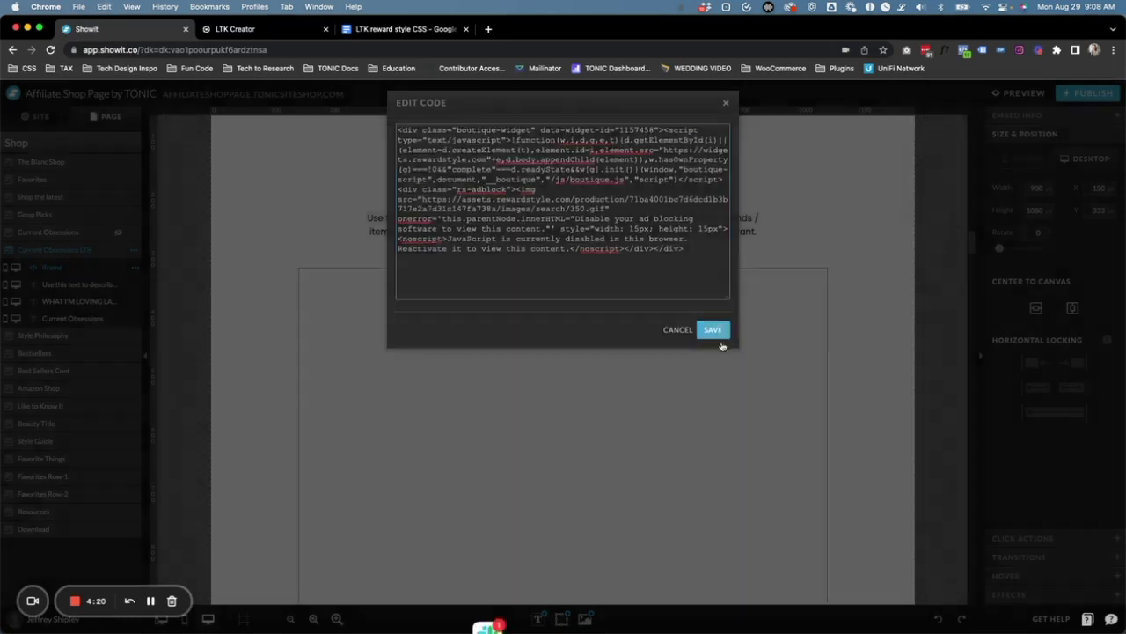
click(721, 344)
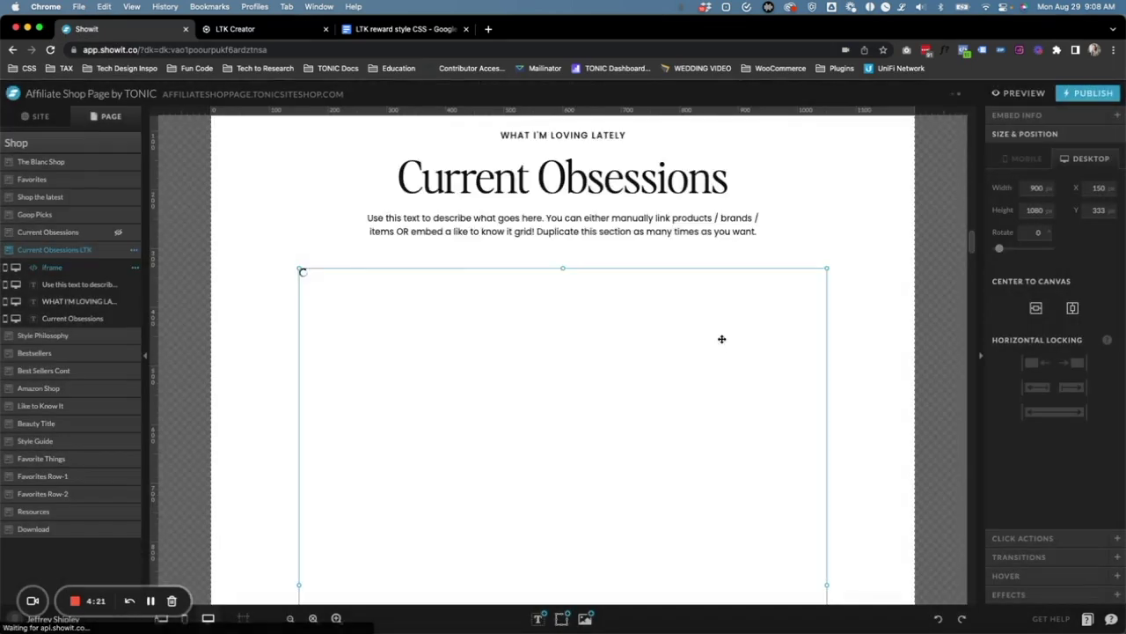
Stretch the embed to 1384 px tall, trim the section below the grid, and preview the site
scroll(752, 370, down, 5)
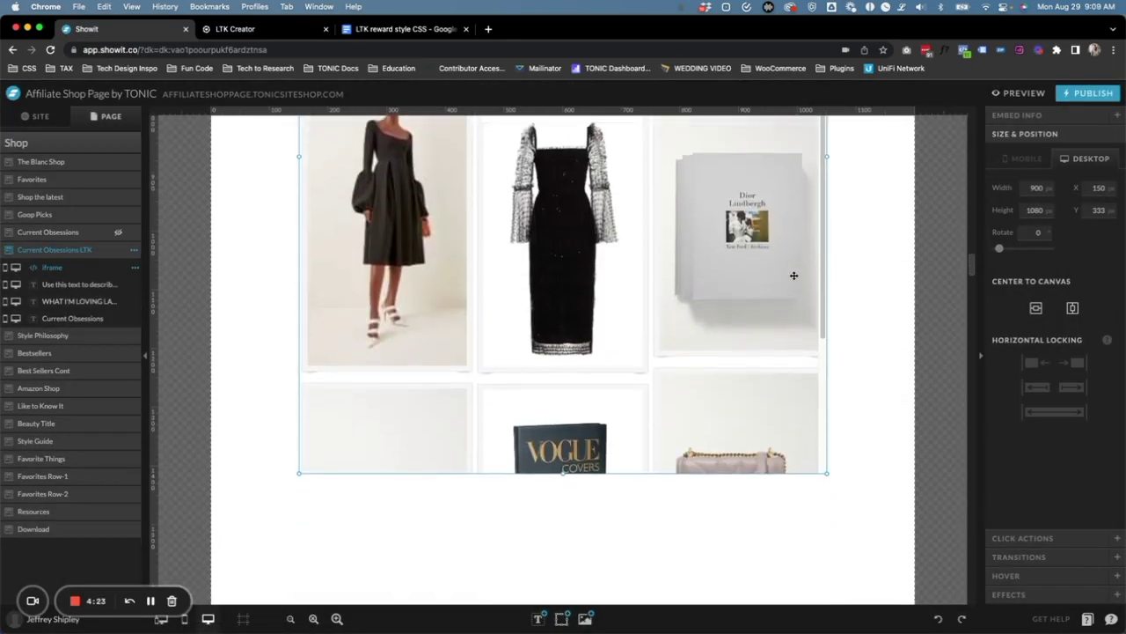
scroll(564, 301, down, 2)
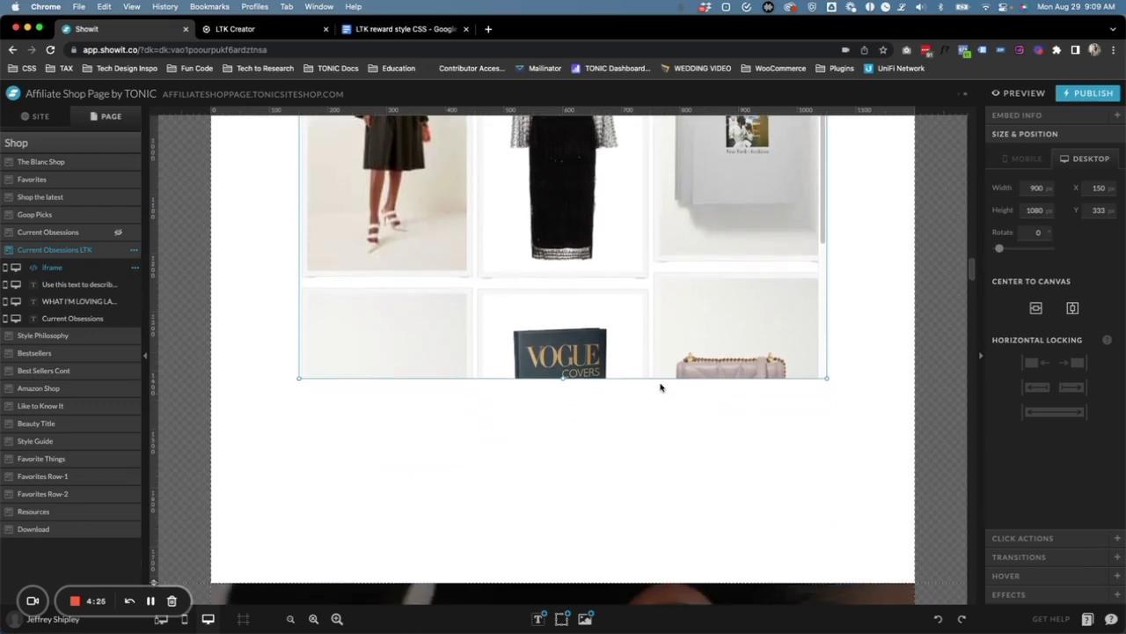
scroll(528, 395, down, 4)
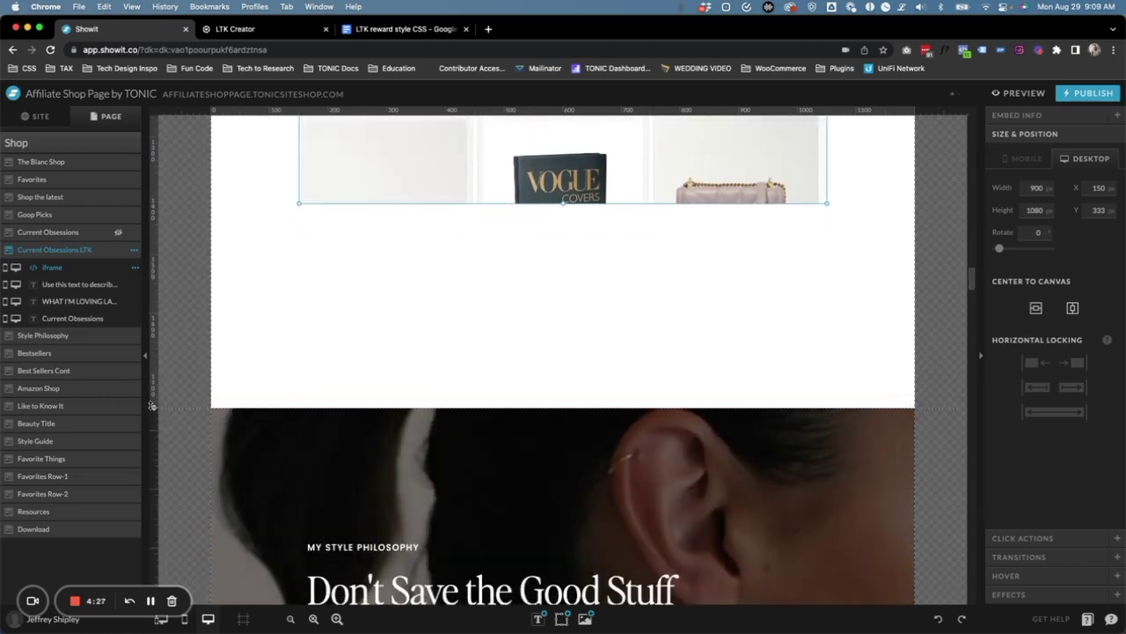
drag(151, 406, 153, 552)
drag(563, 202, 565, 425)
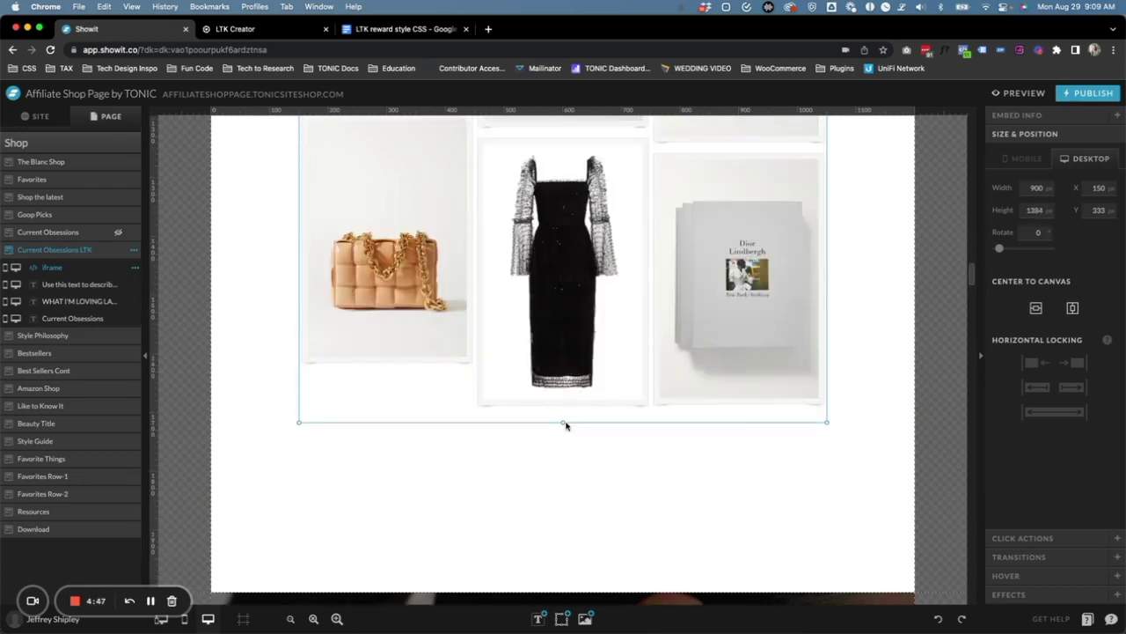
scroll(422, 449, down, 3)
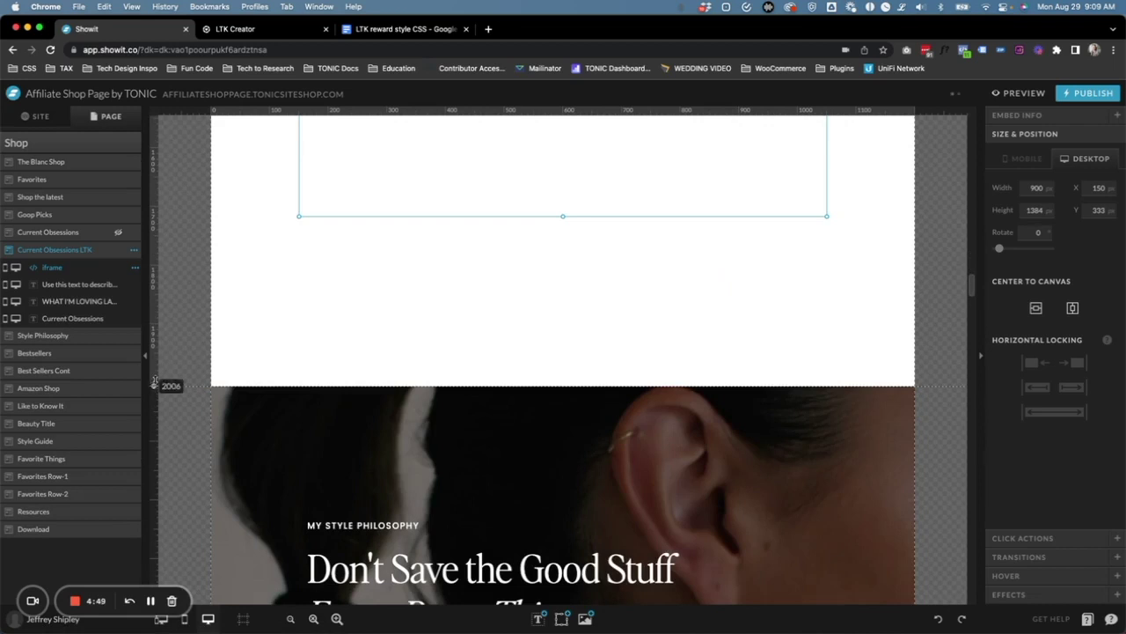
drag(154, 381, 167, 250)
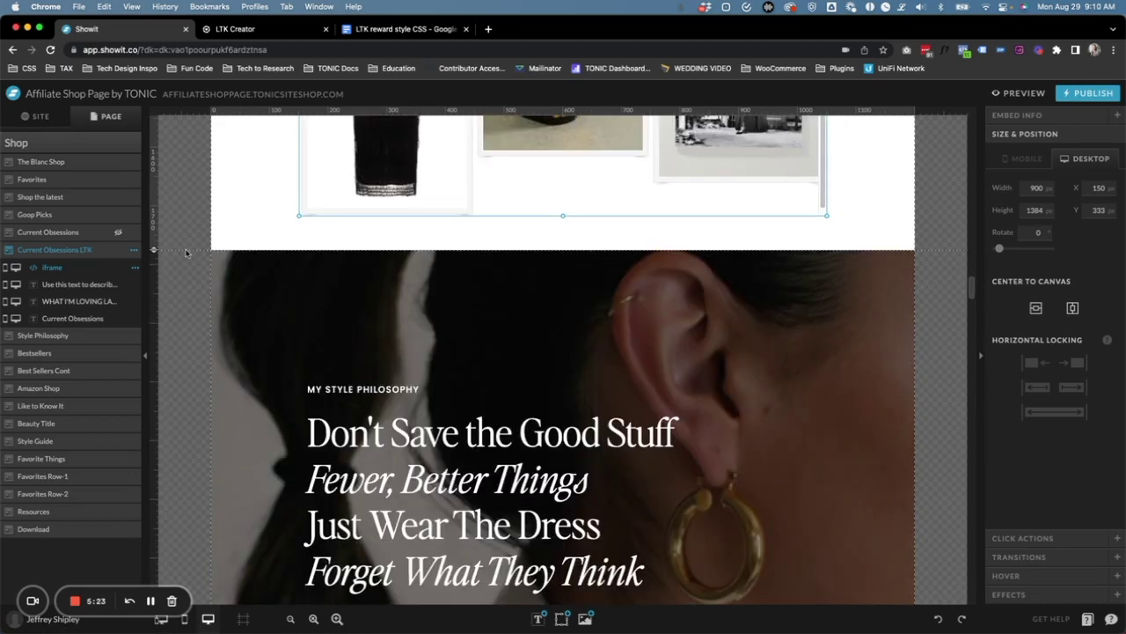
scroll(191, 255, up, 6)
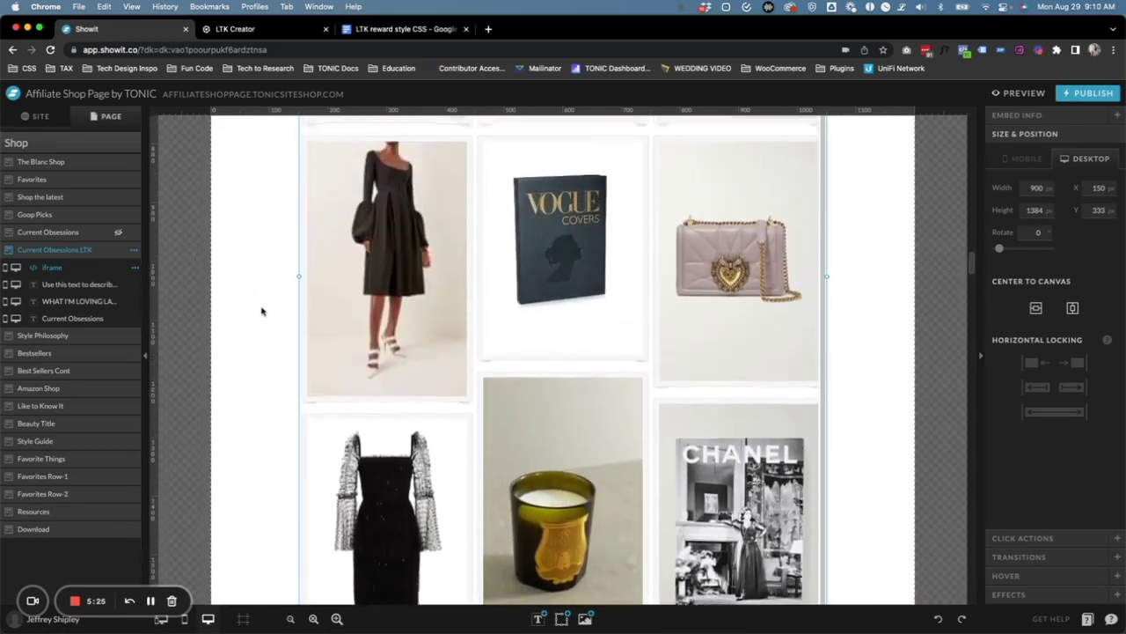
scroll(261, 311, up, 5)
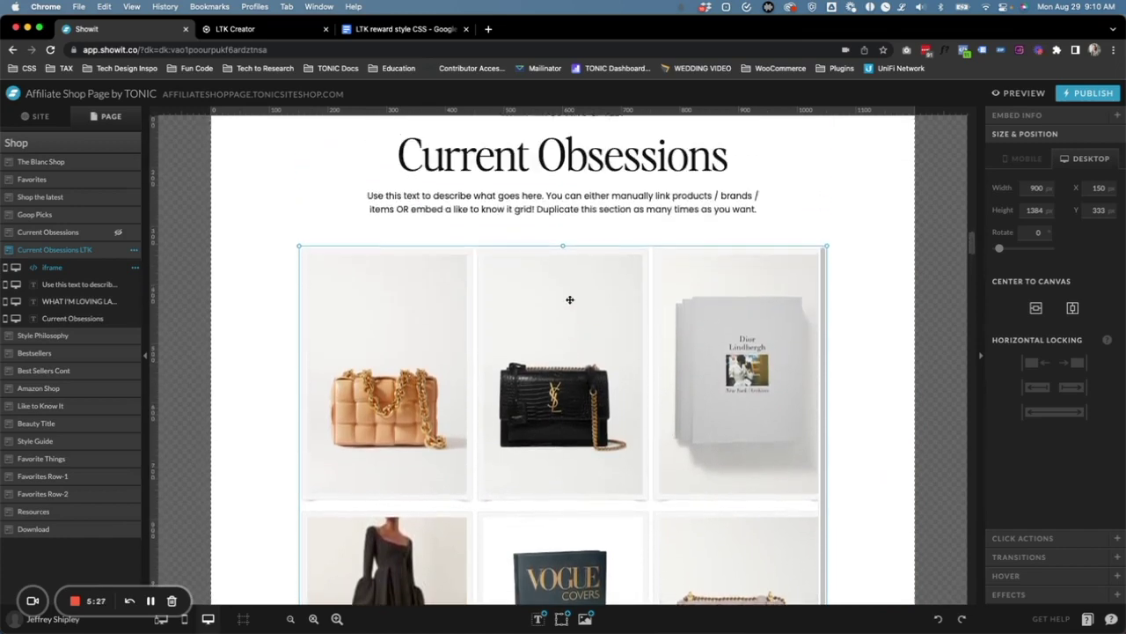
scroll(570, 301, up, 1)
click(1019, 92)
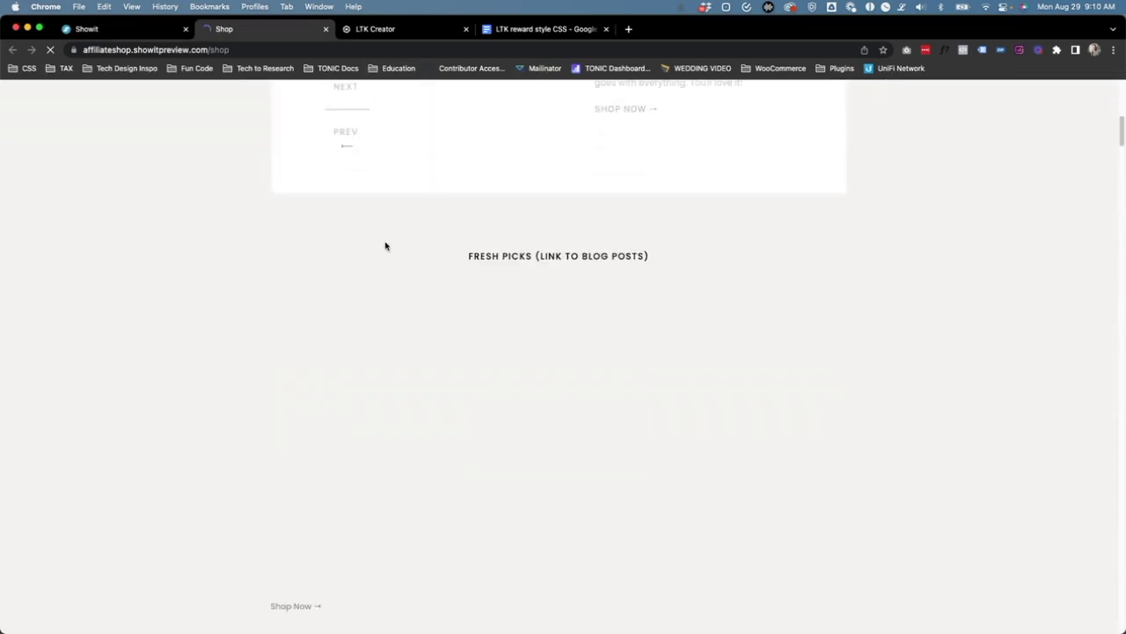
Scroll to Current Obsessions in the preview, test a product's store link, then close that page
scroll(386, 248, down, 10)
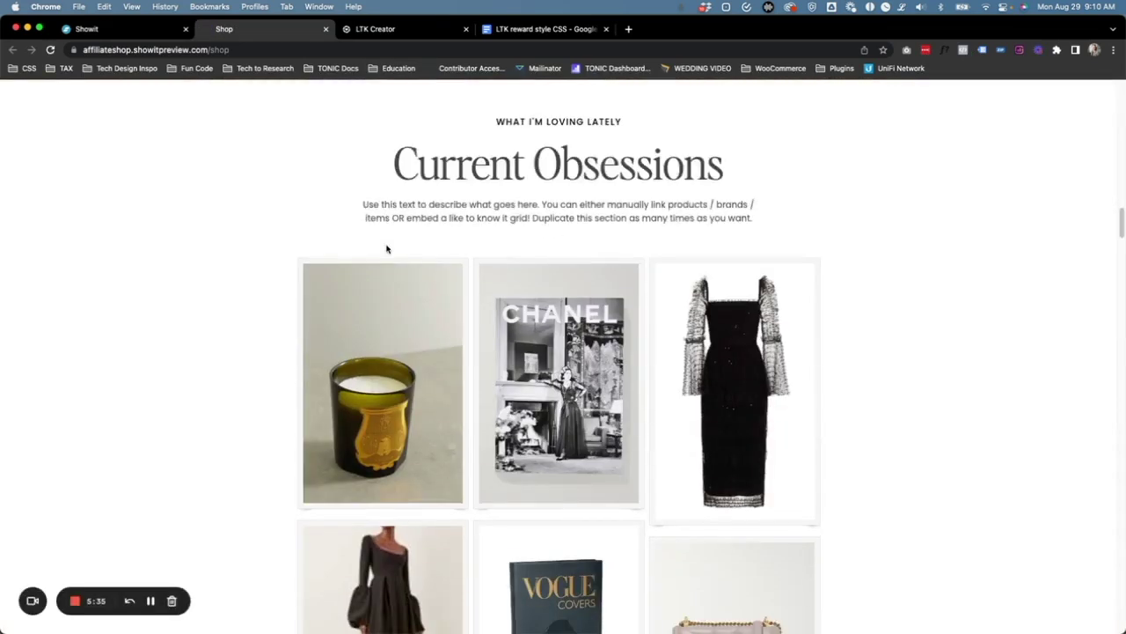
scroll(528, 352, down, 7)
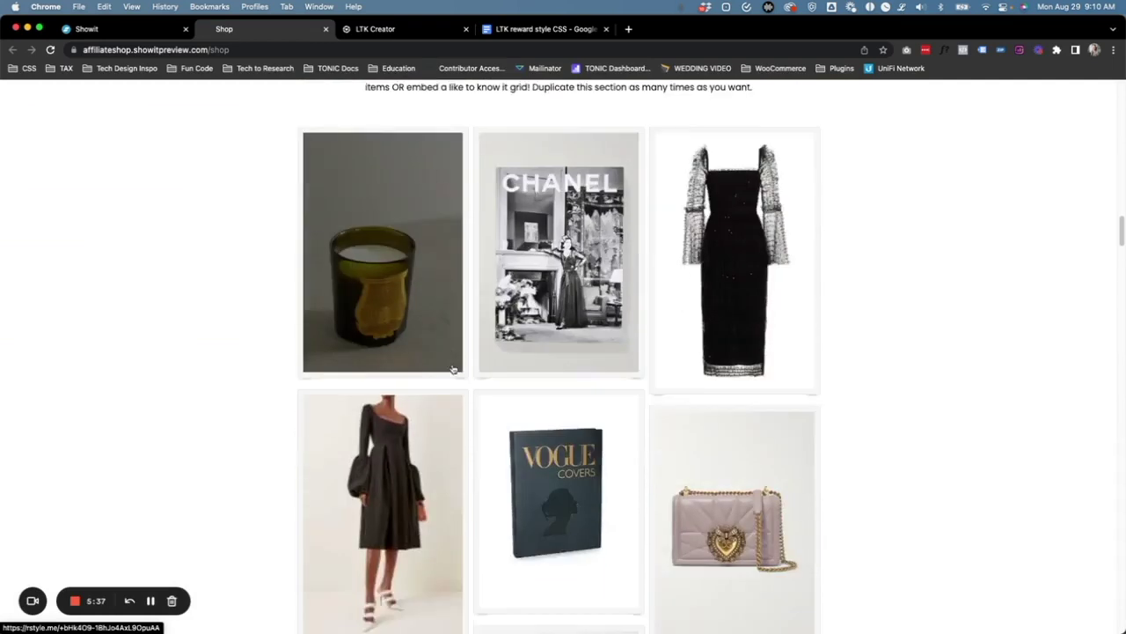
scroll(528, 343, up, 3)
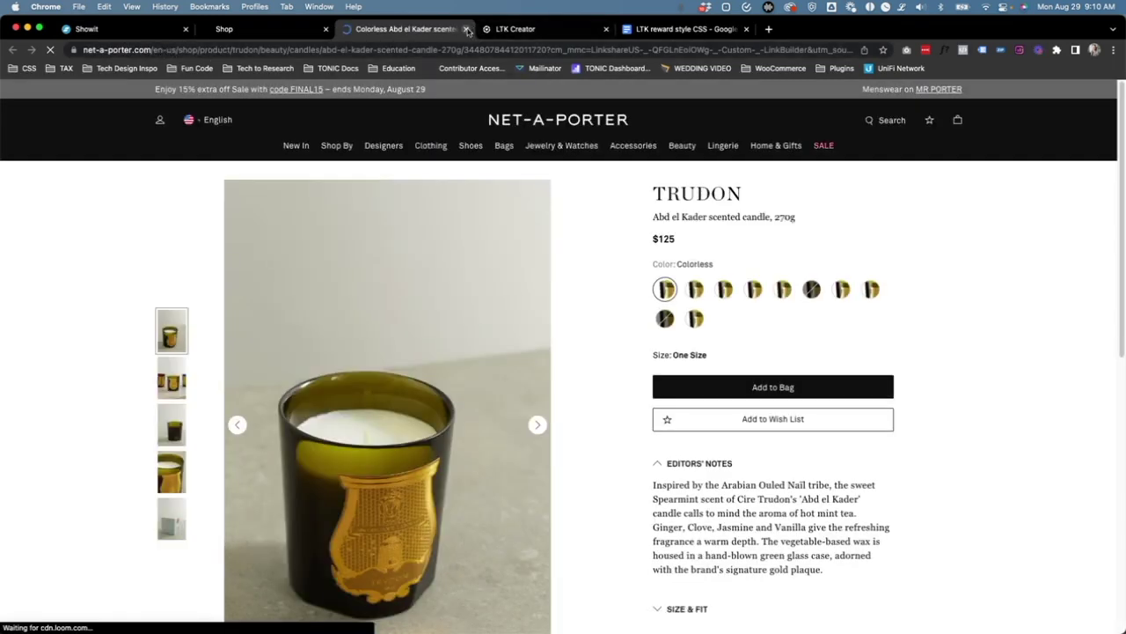
key(super+w)
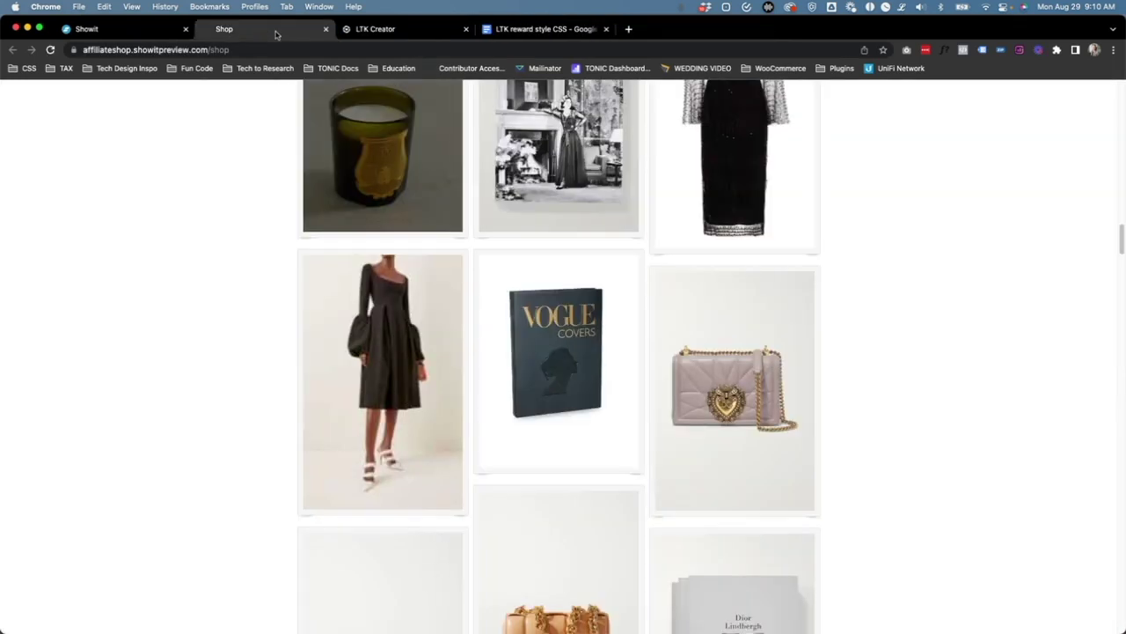
scroll(480, 274, up, 2)
scroll(485, 279, up, 1)
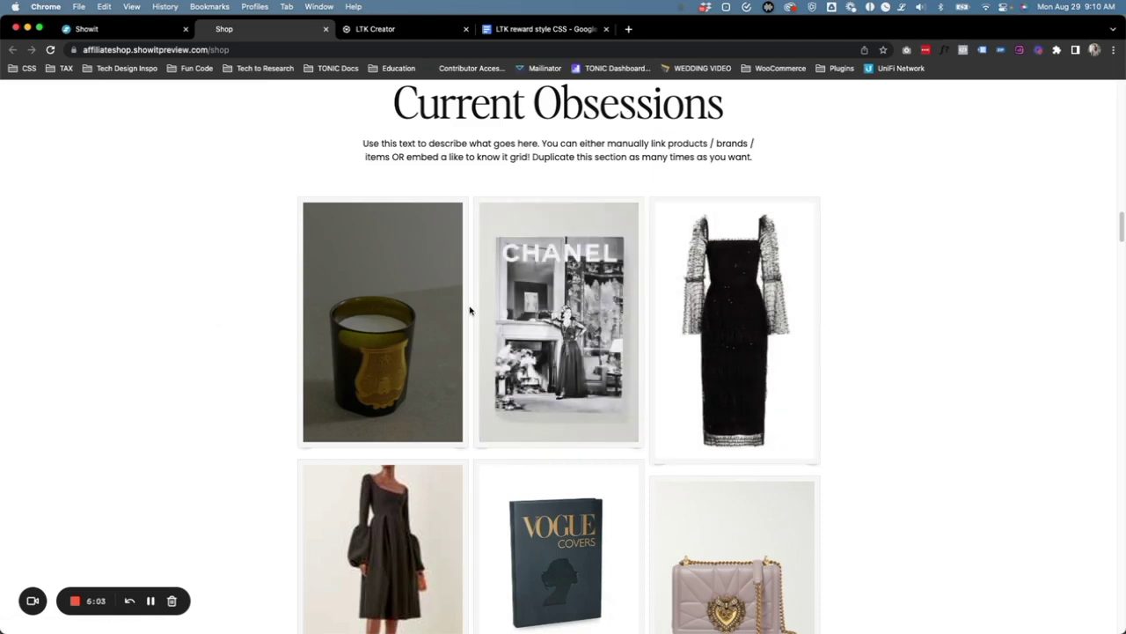
Copy all the CSS rules from the 'LTK reward style CSS' doc and go back to Showit
click(541, 29)
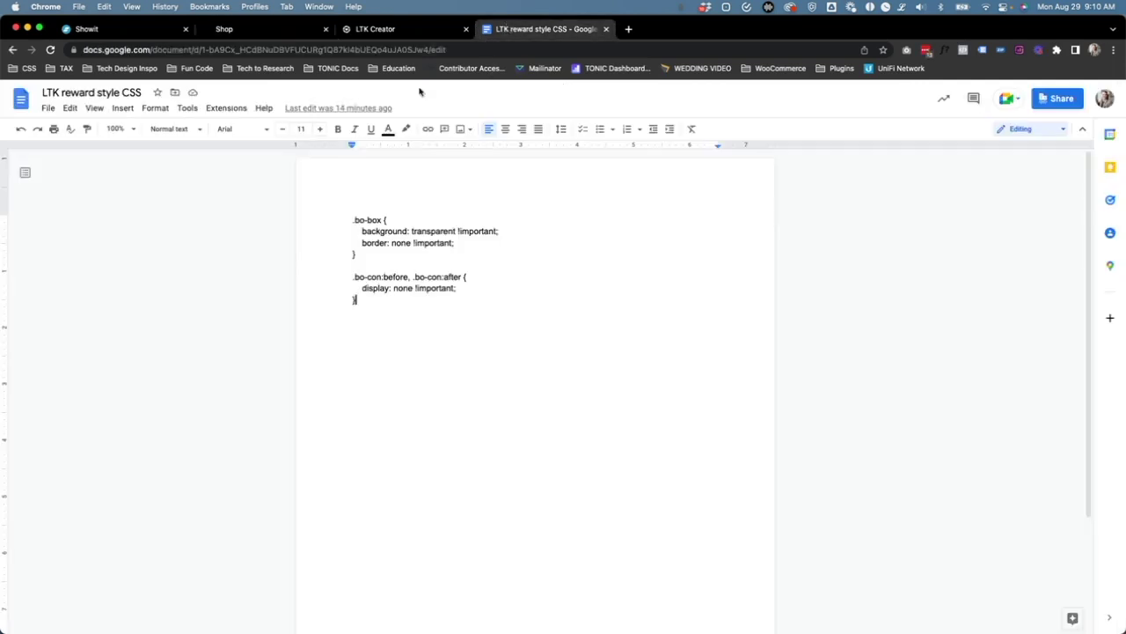
drag(358, 300, 333, 219)
key(super+c)
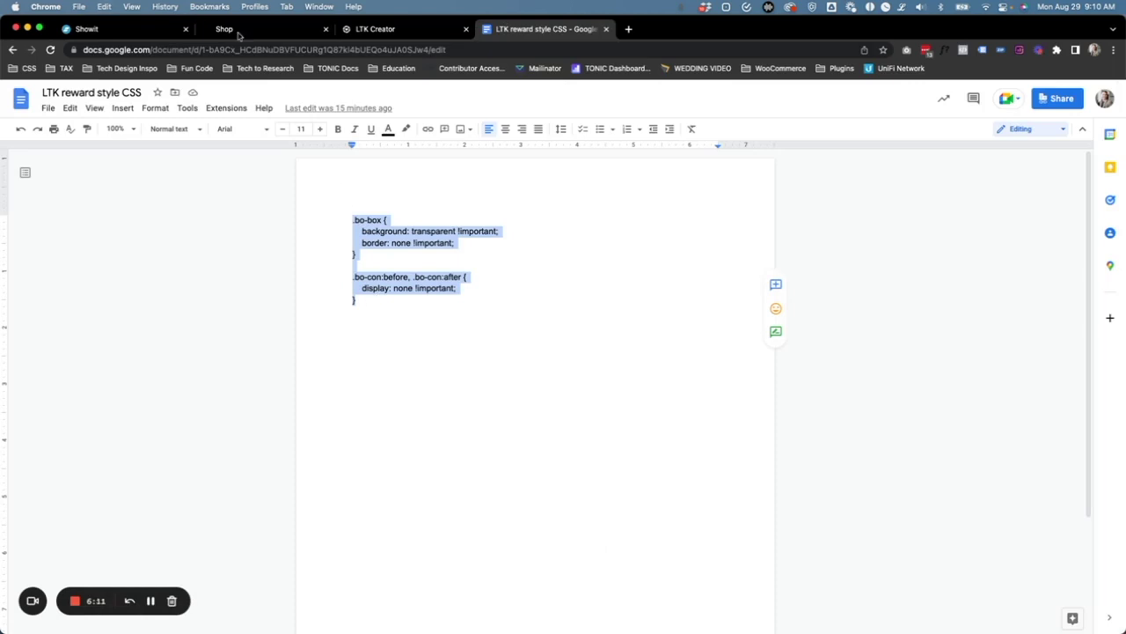
click(106, 29)
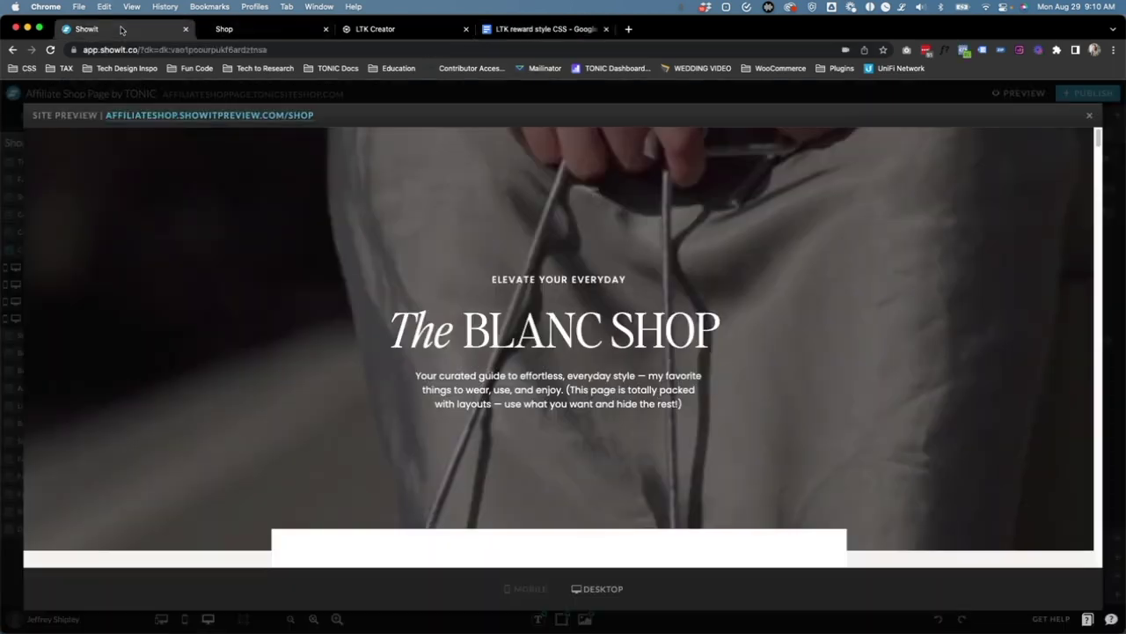
Close the preview and open the Shop page's Custom CSS editor
click(1091, 117)
click(843, 256)
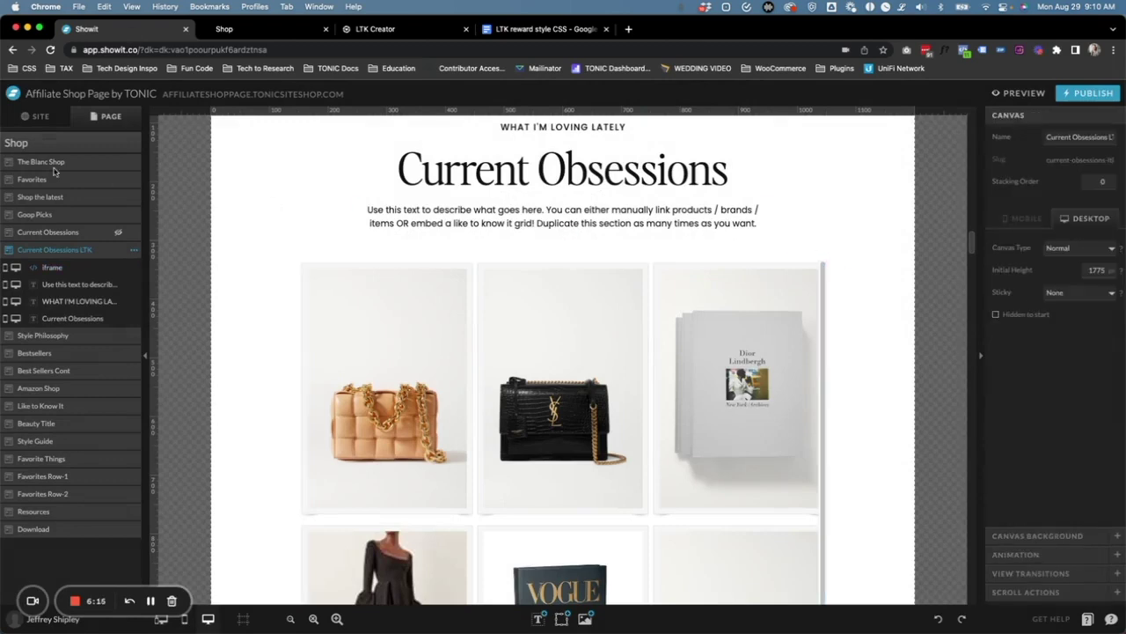
click(18, 143)
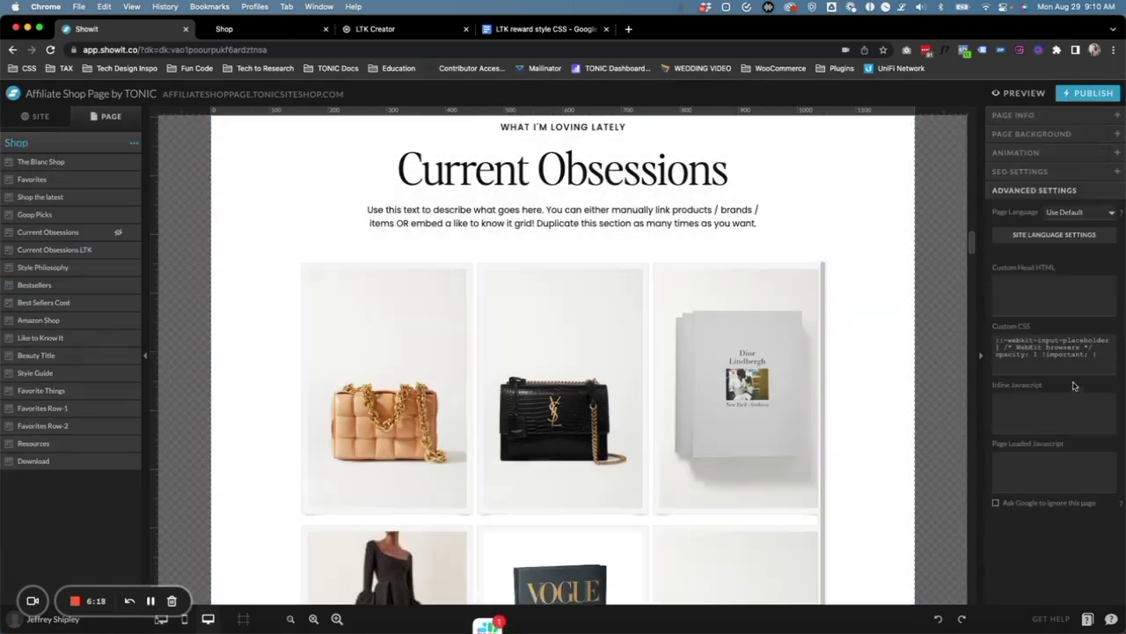
click(1029, 364)
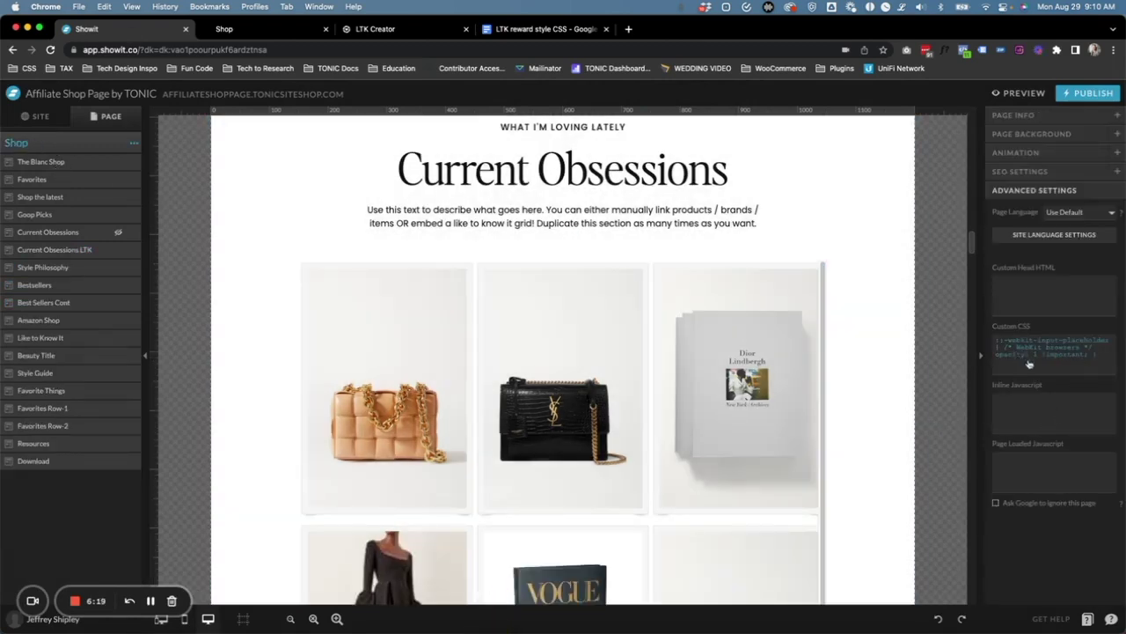
click(1035, 354)
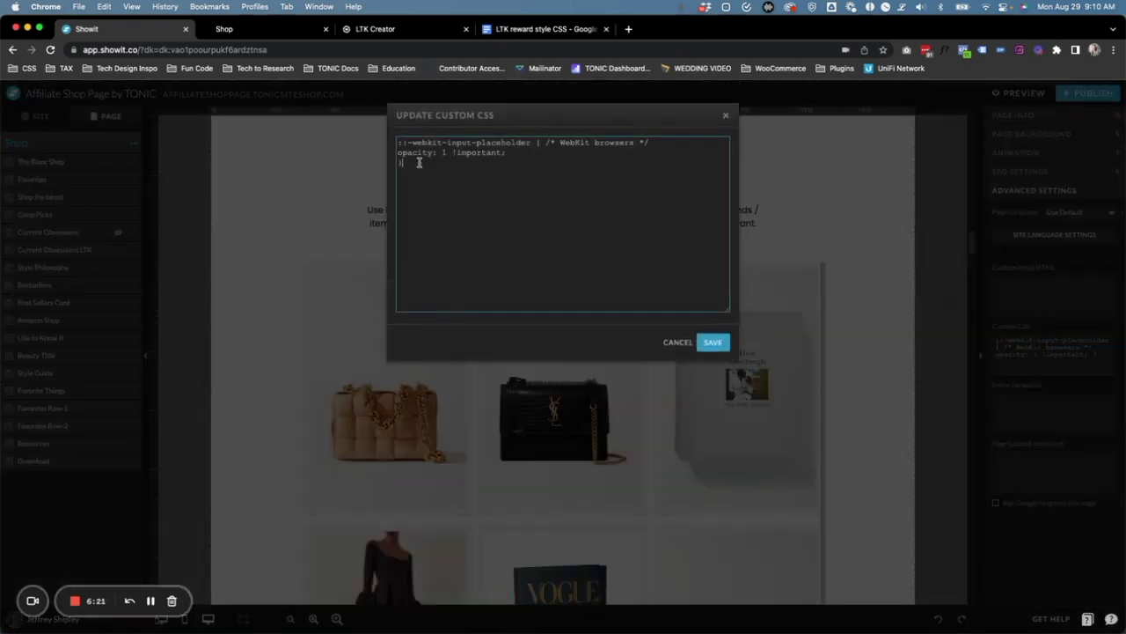
Paste the .bo-box and .bo-con:before/:after rules below the placeholder rule and save
key(super+v)
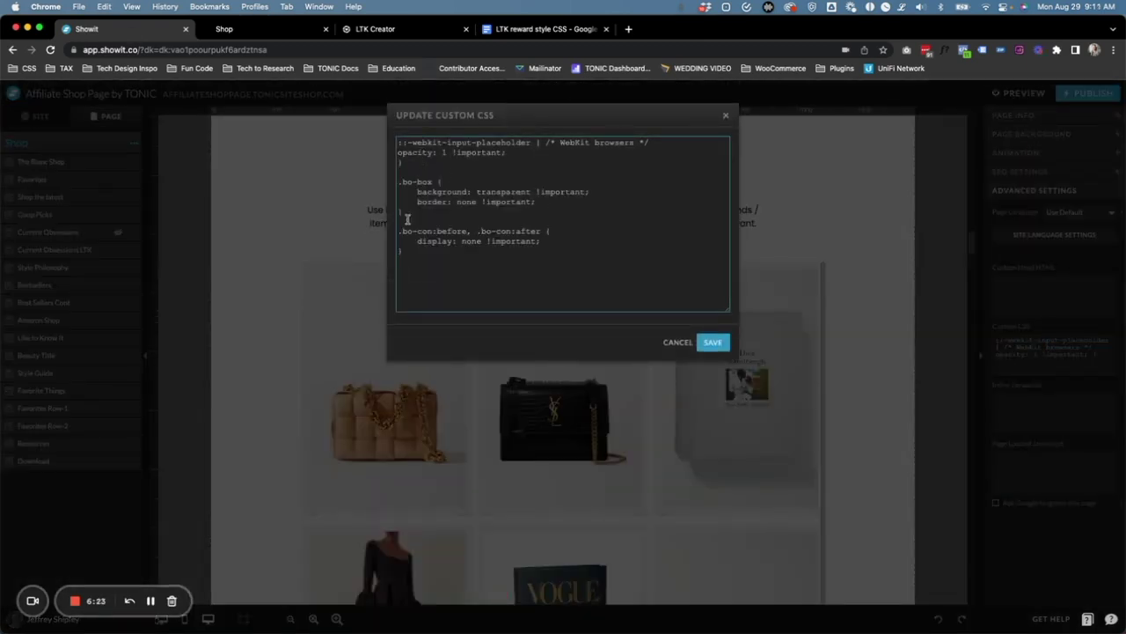
drag(420, 162, 381, 136)
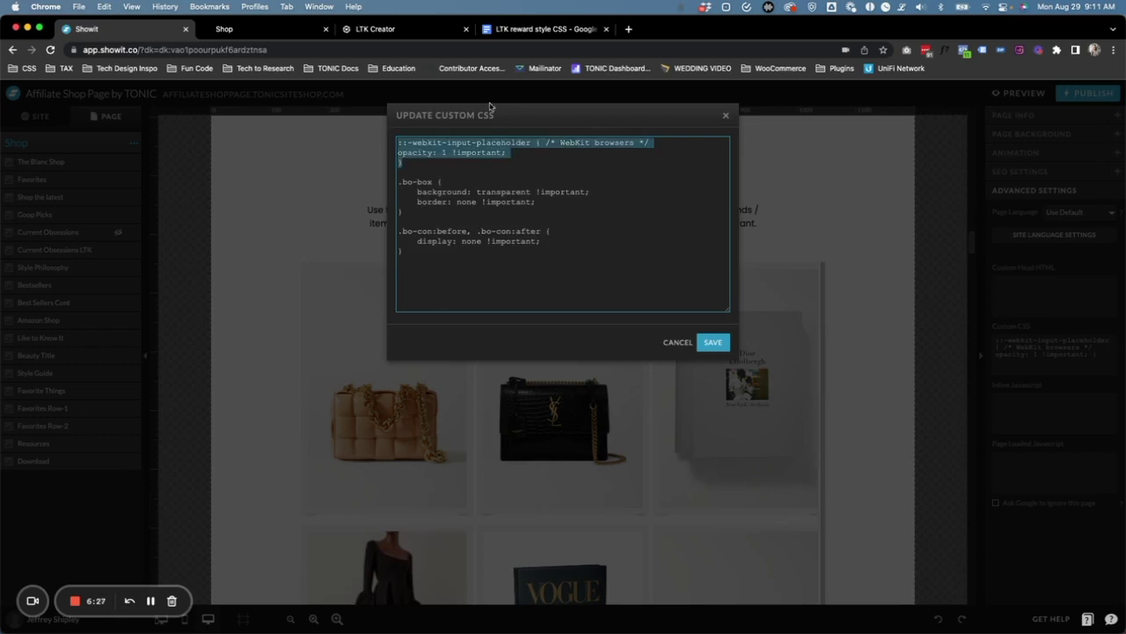
drag(422, 250, 391, 182)
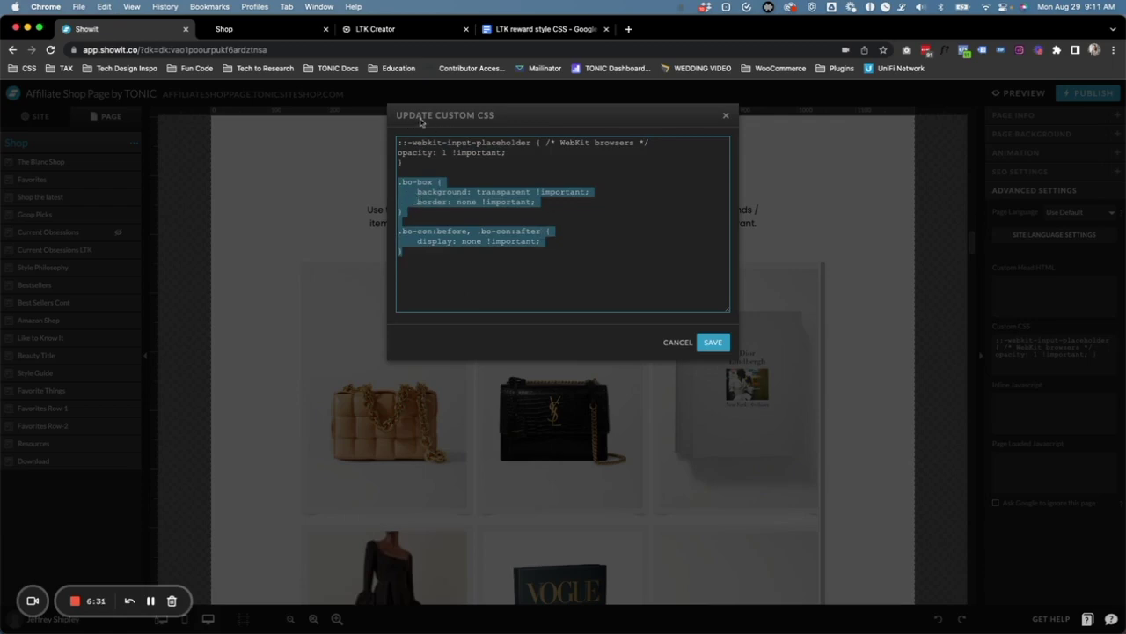
click(706, 340)
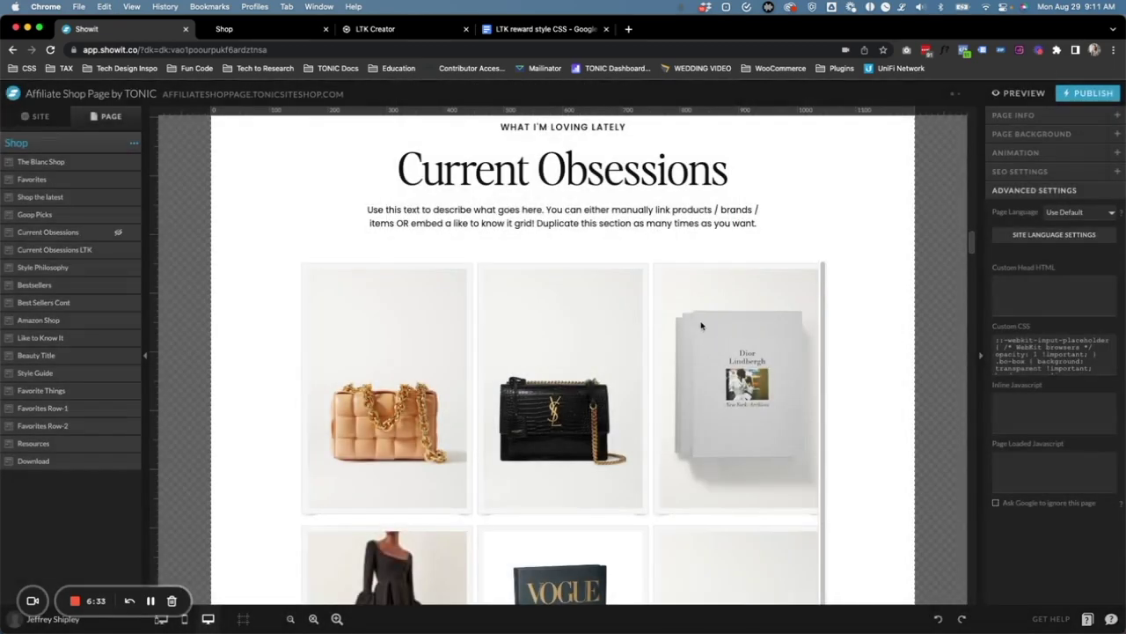
Generate a preview and reload the Shop tab to confirm the product grid shows no borders
click(1023, 93)
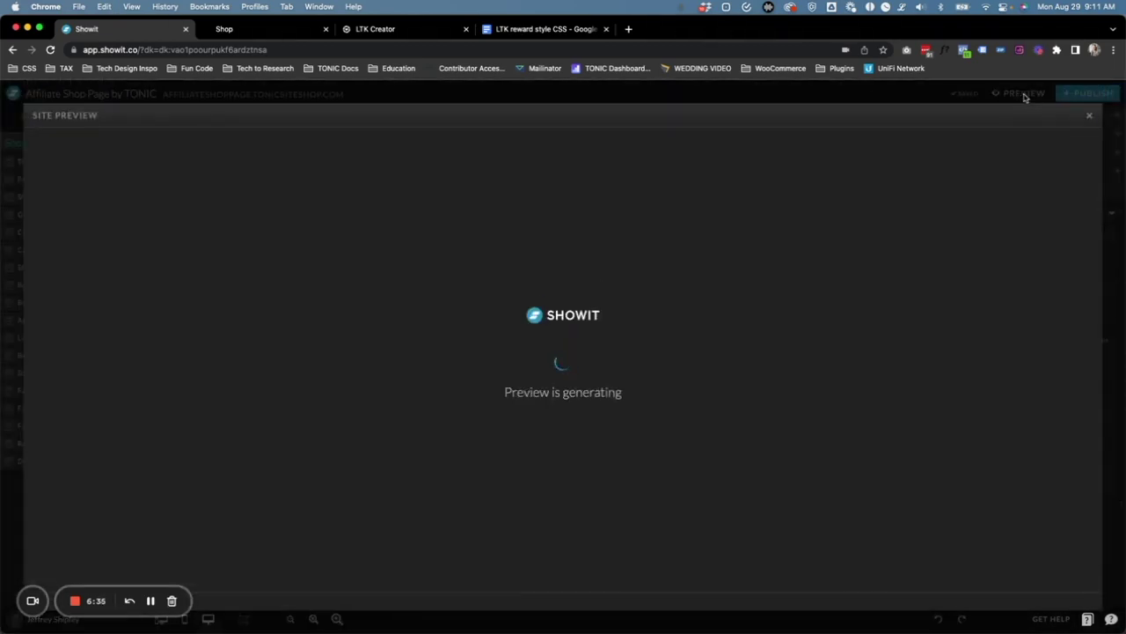
click(256, 32)
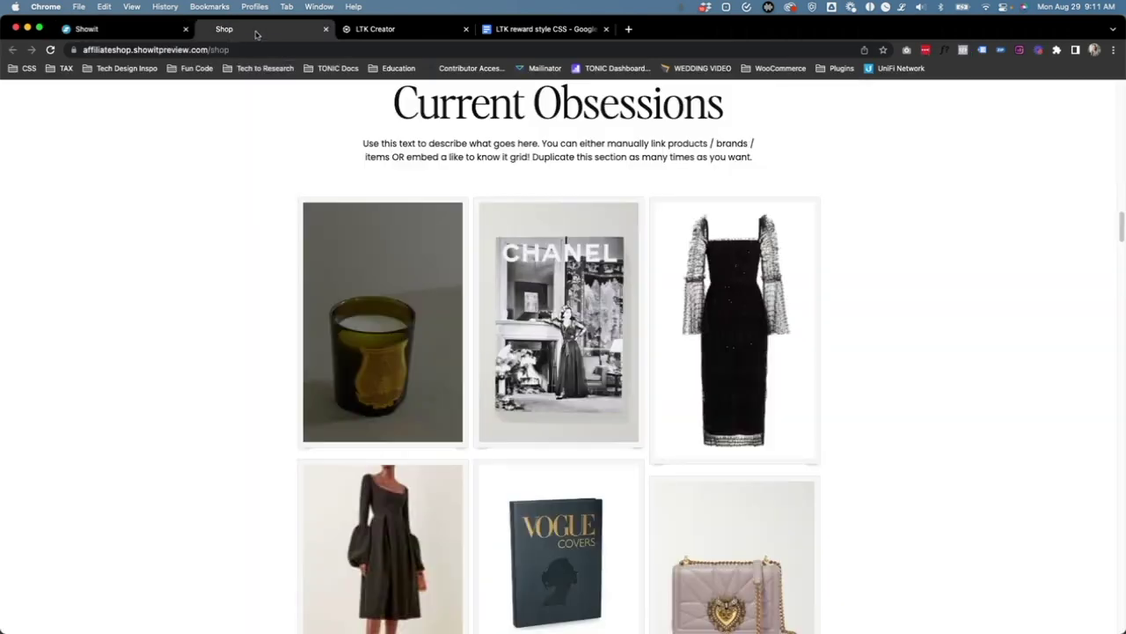
key(super+r)
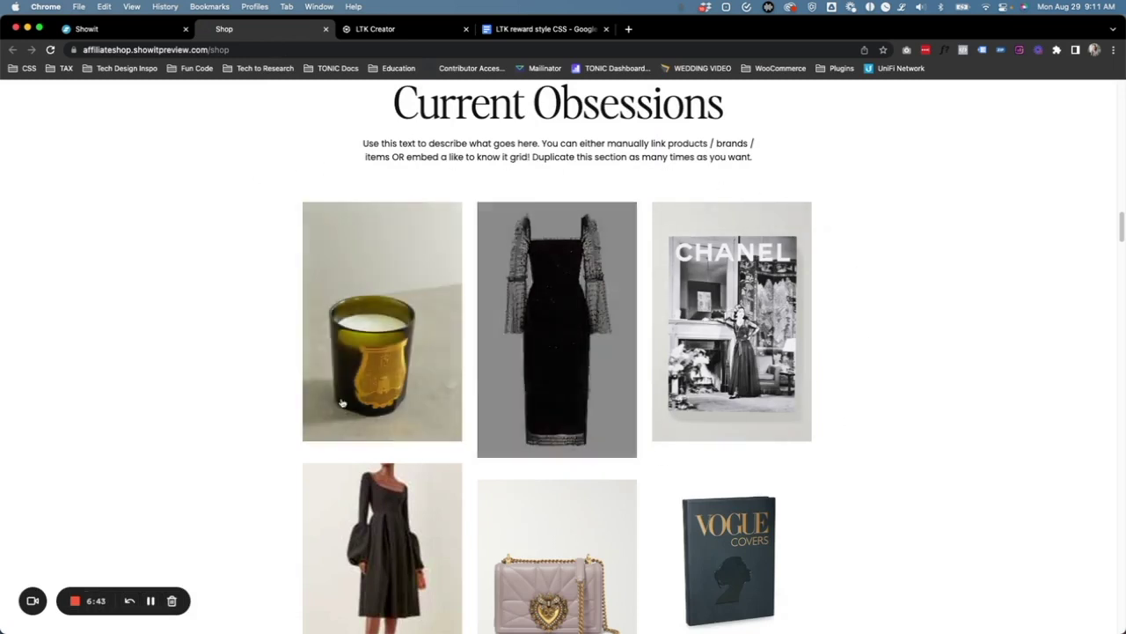
scroll(196, 299, down, 3)
scroll(197, 301, down, 5)
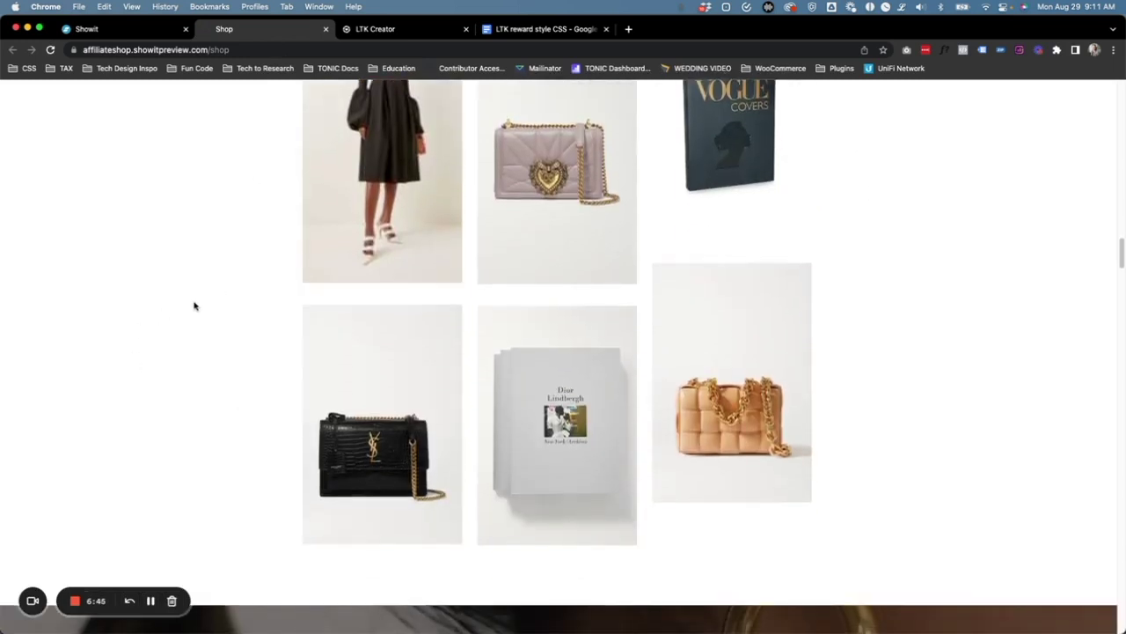
scroll(567, 329, up, 8)
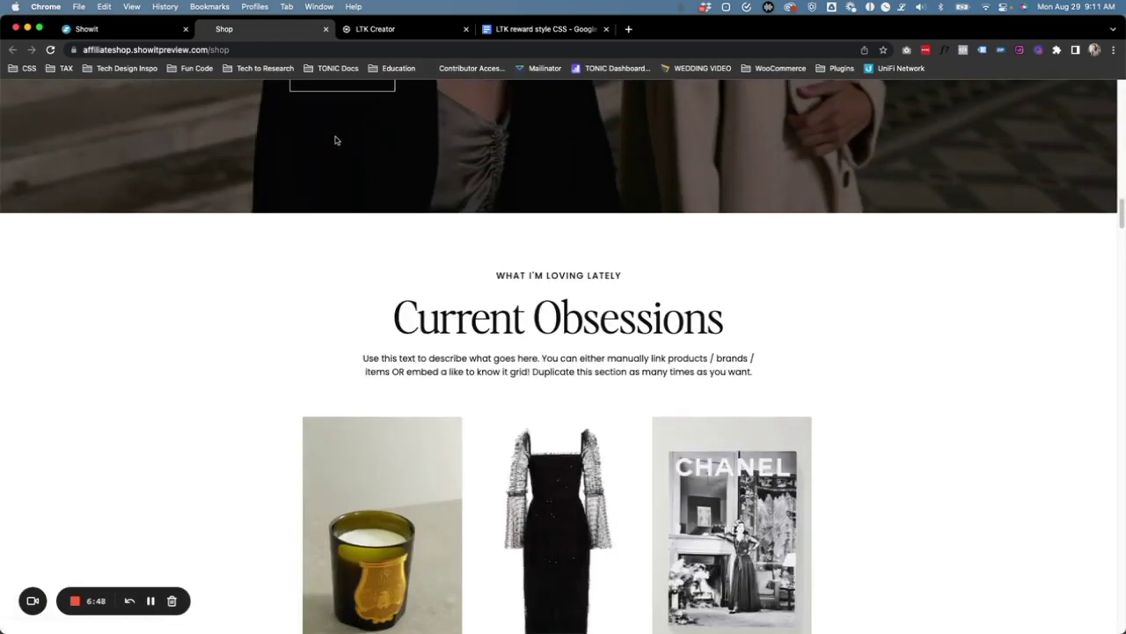
click(96, 29)
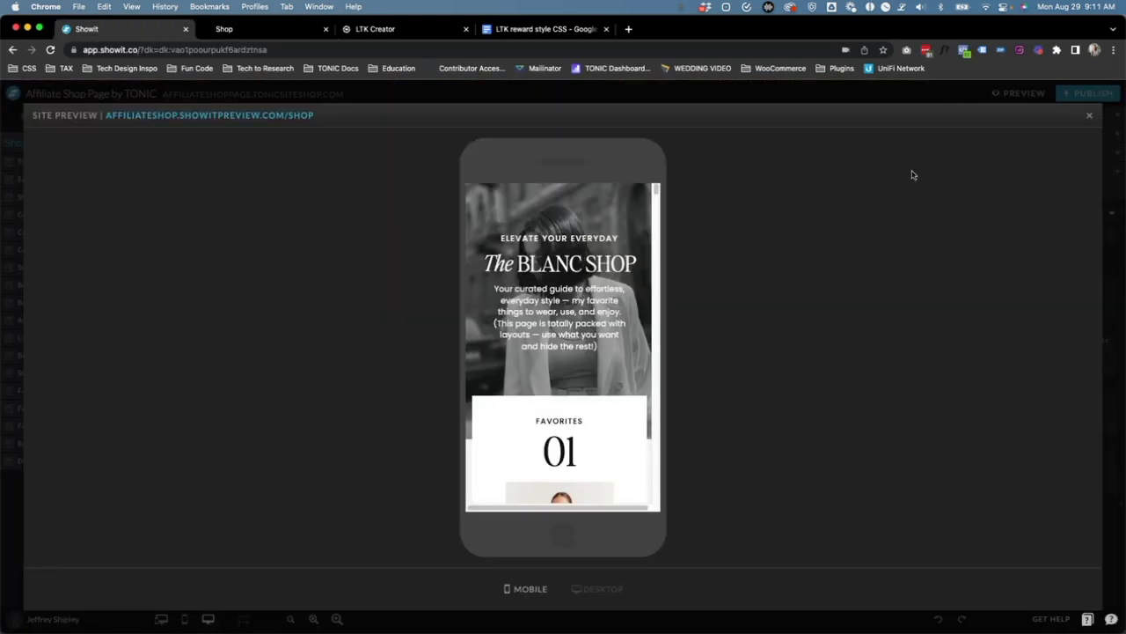
Switch to the mobile layout and select the LTK embed in the Current Obsessions LTK section
click(1090, 117)
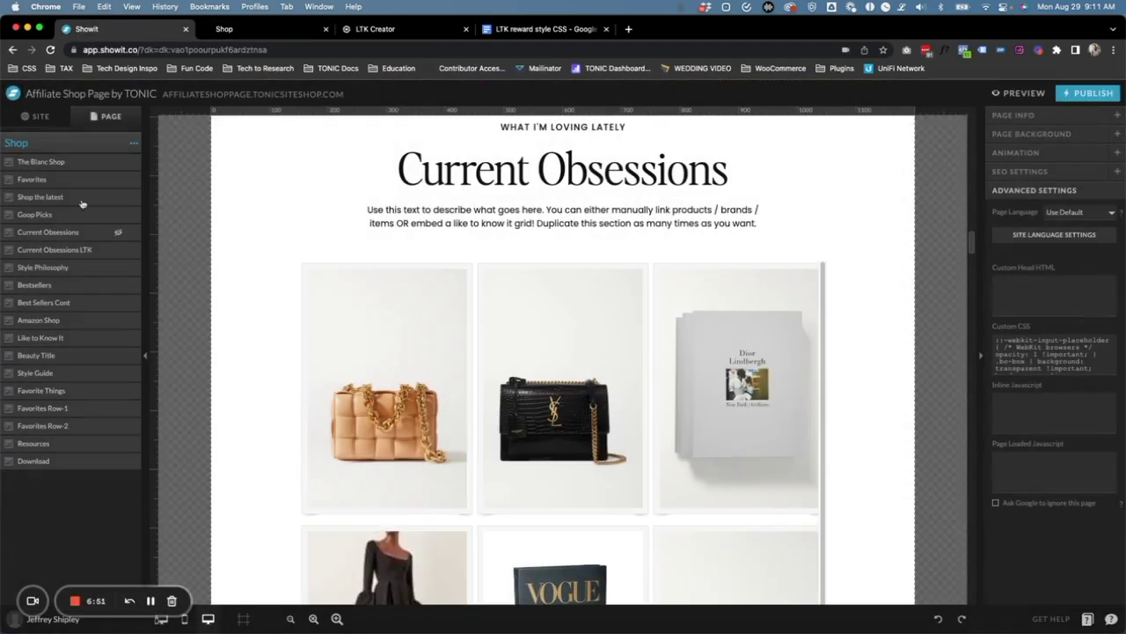
click(185, 619)
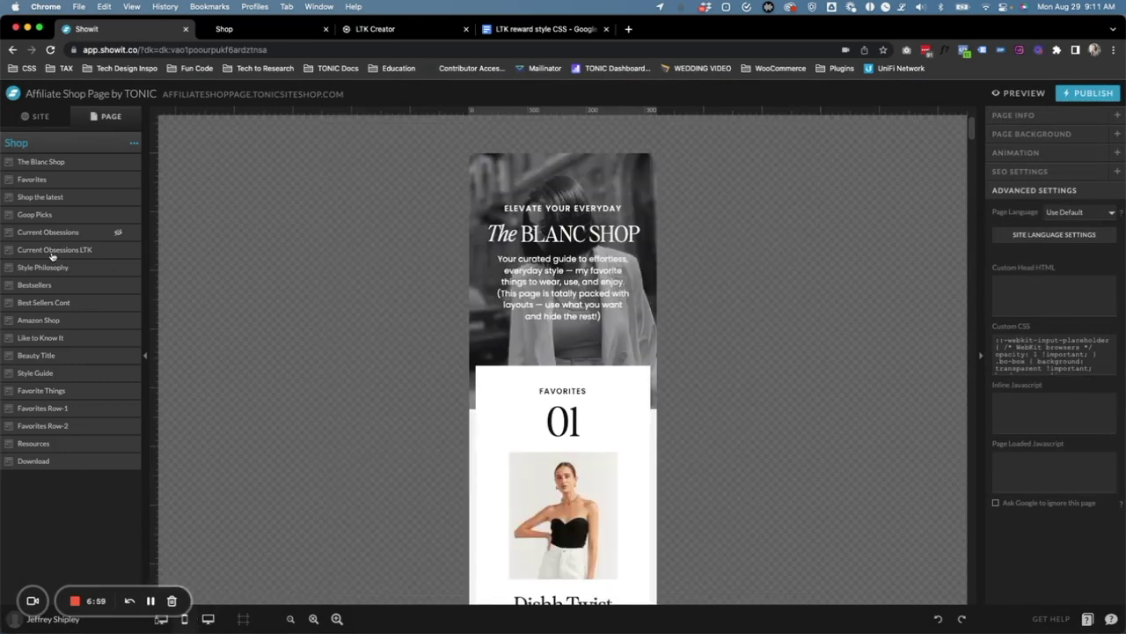
click(52, 255)
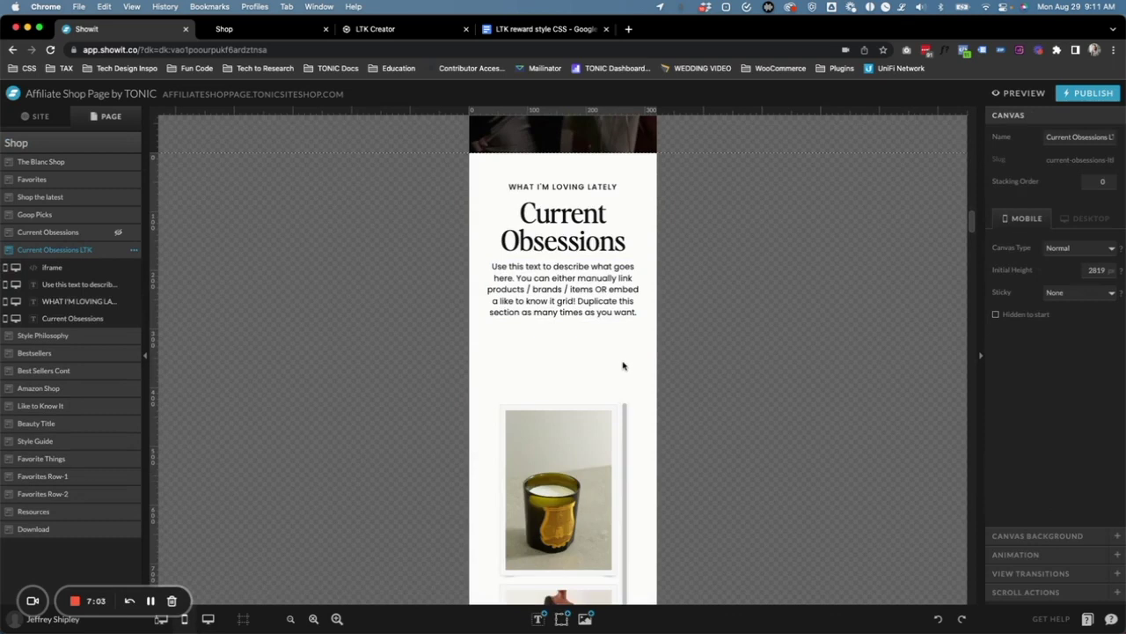
scroll(574, 341, down, 2)
click(539, 359)
drag(539, 385, 547, 323)
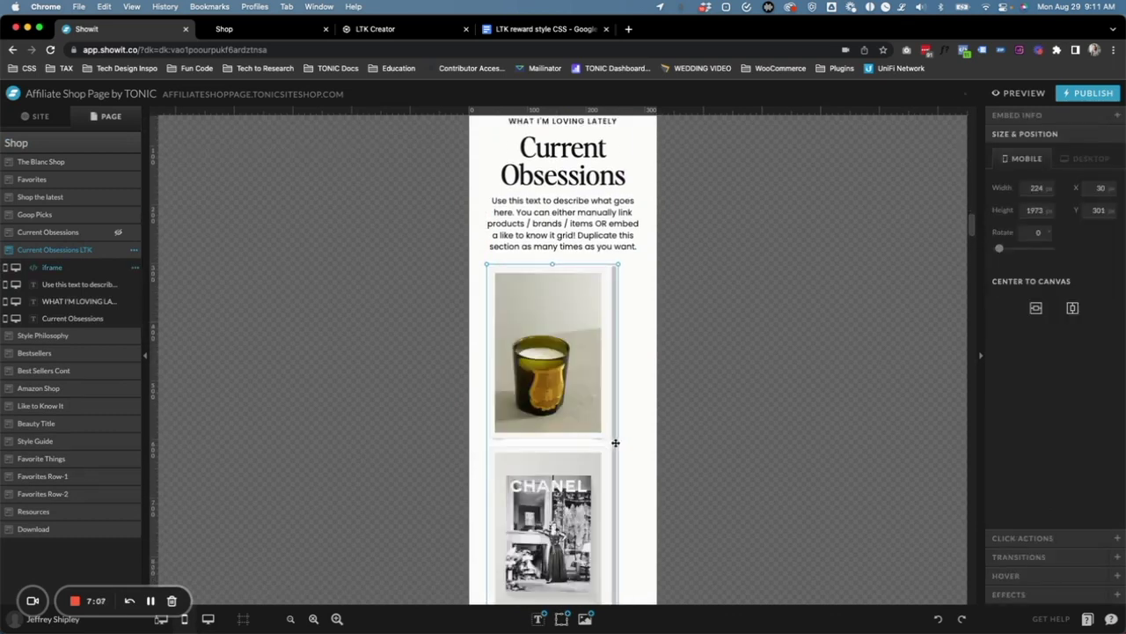
Resize the LTK embed to 274 px wide and 3477 px tall, centred horizontally
scroll(615, 443, down, 5)
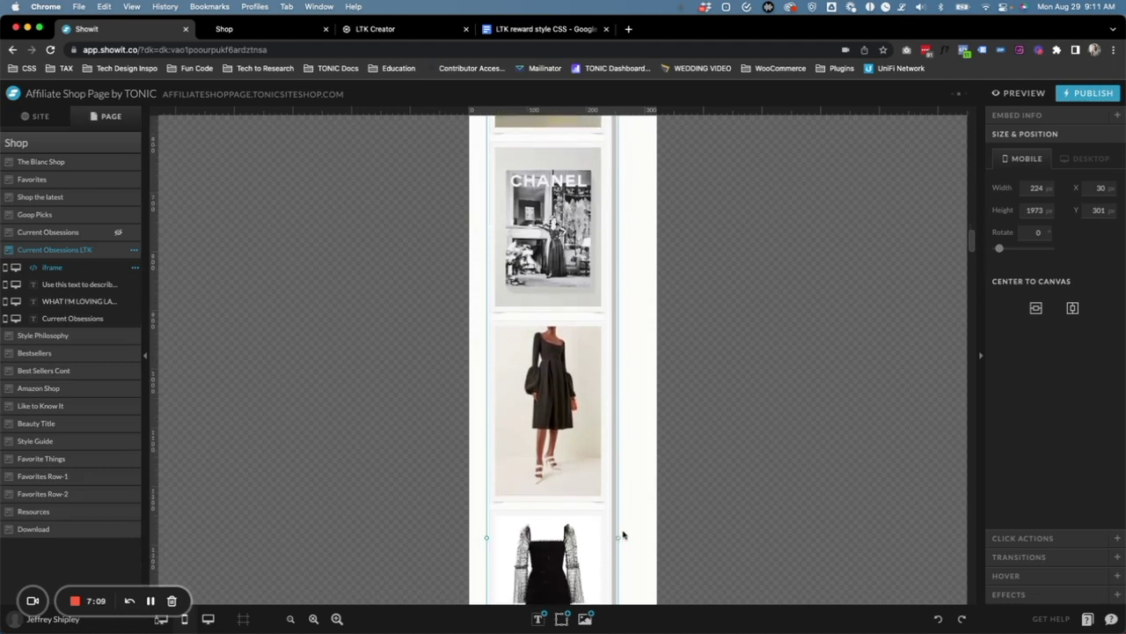
drag(618, 539, 647, 537)
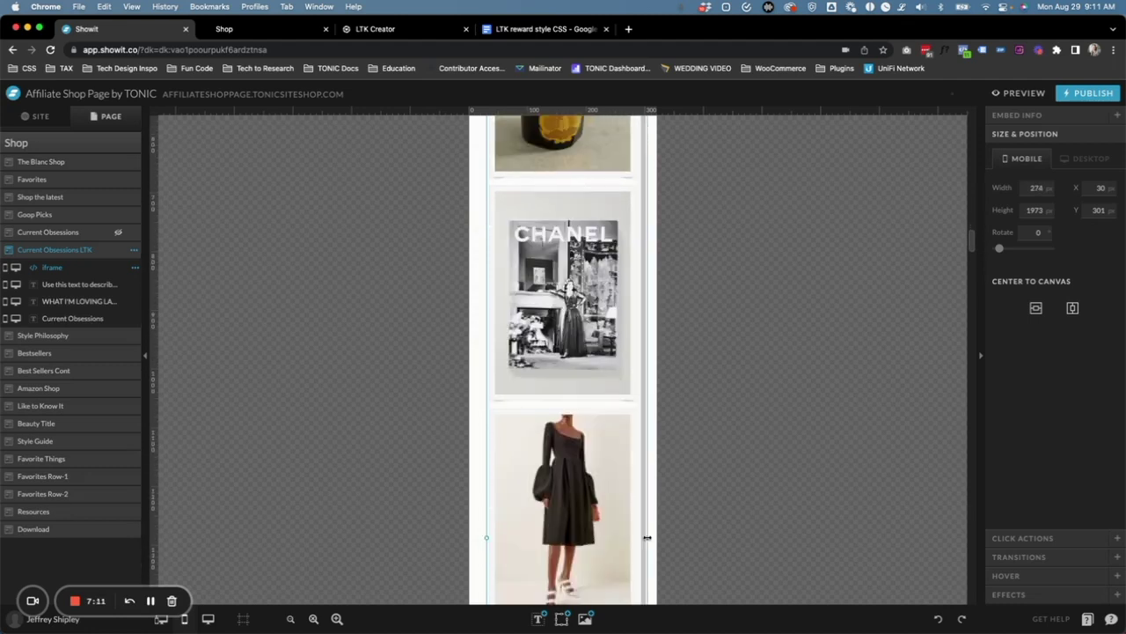
scroll(582, 473, down, 10)
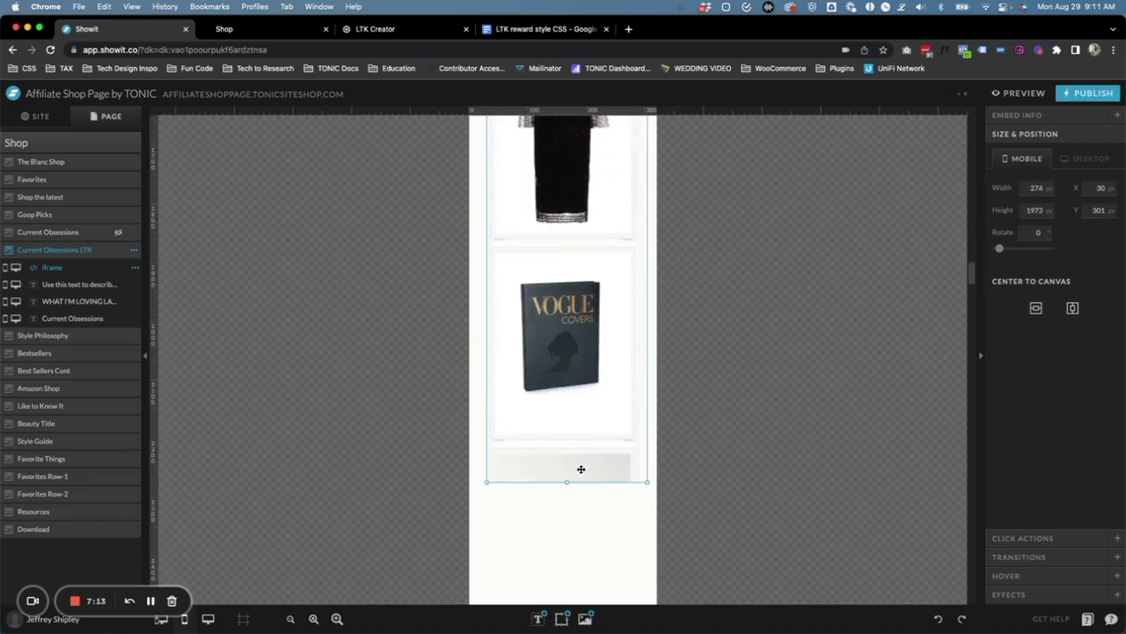
drag(568, 366, 569, 567)
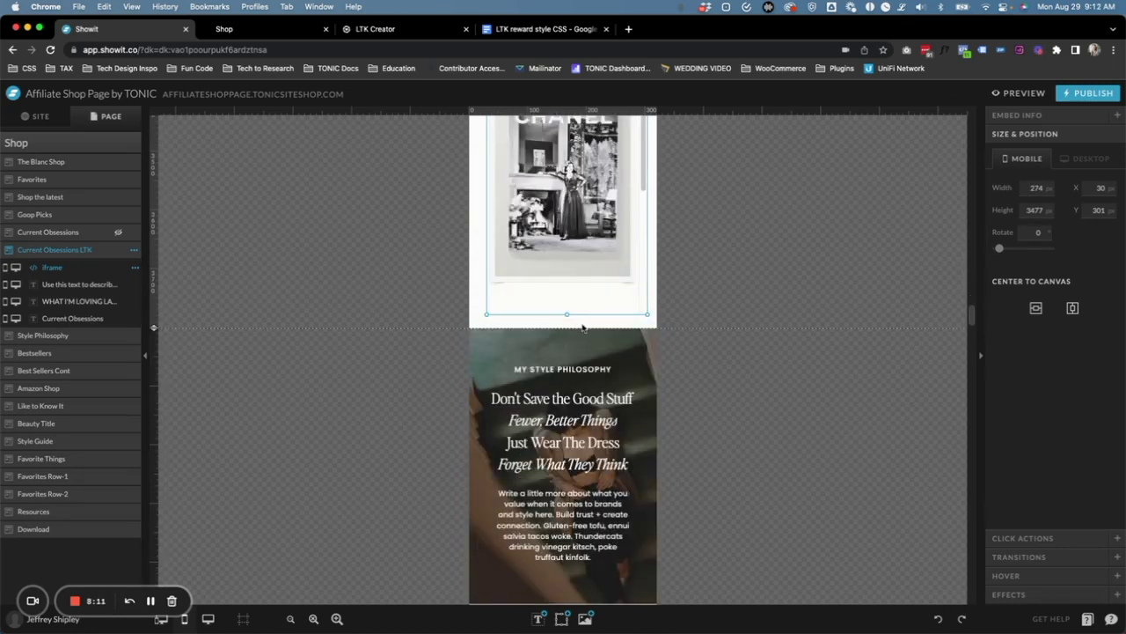
click(1073, 307)
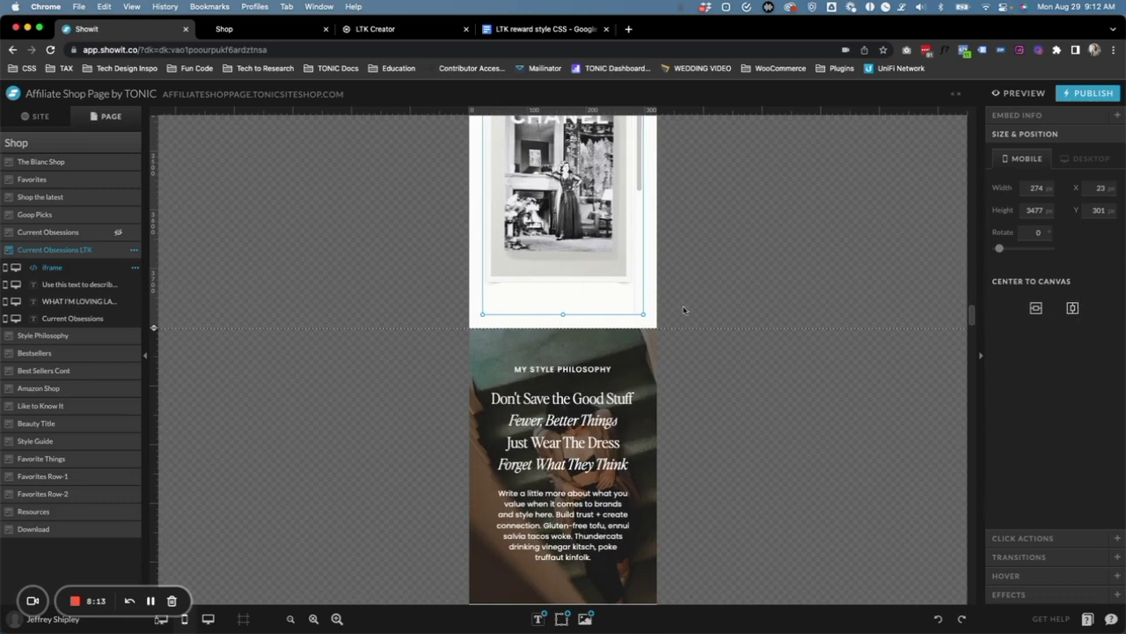
Trim the Current Obsessions LTK section to end at the embed's bottom and generate a preview
drag(150, 330, 151, 311)
scroll(305, 313, up, 3)
scroll(305, 313, up, 15)
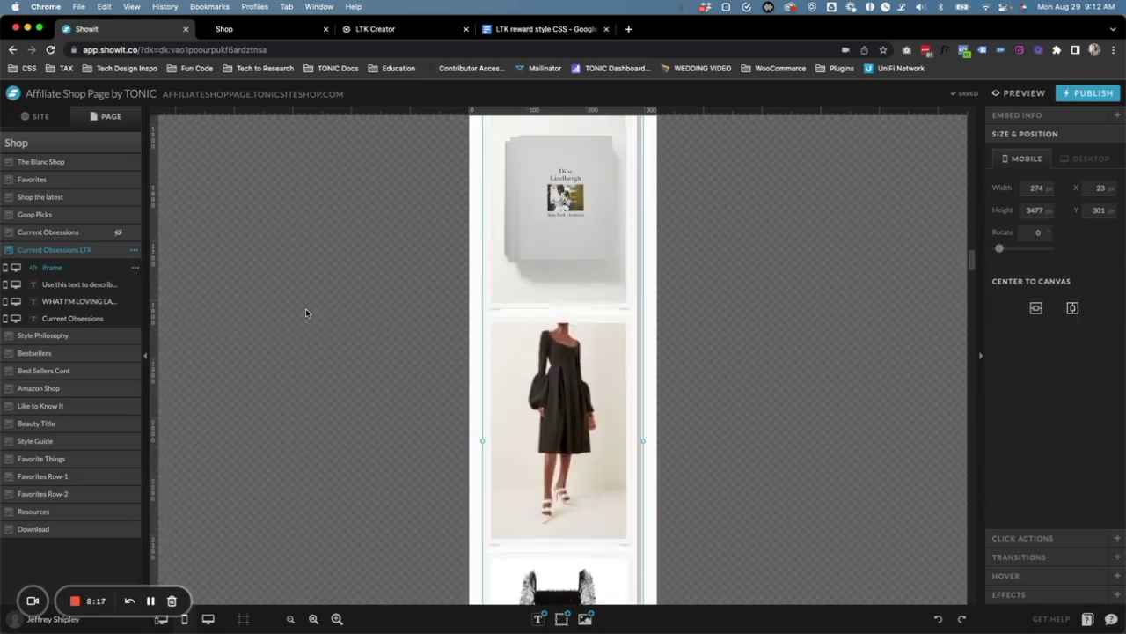
scroll(305, 313, up, 5)
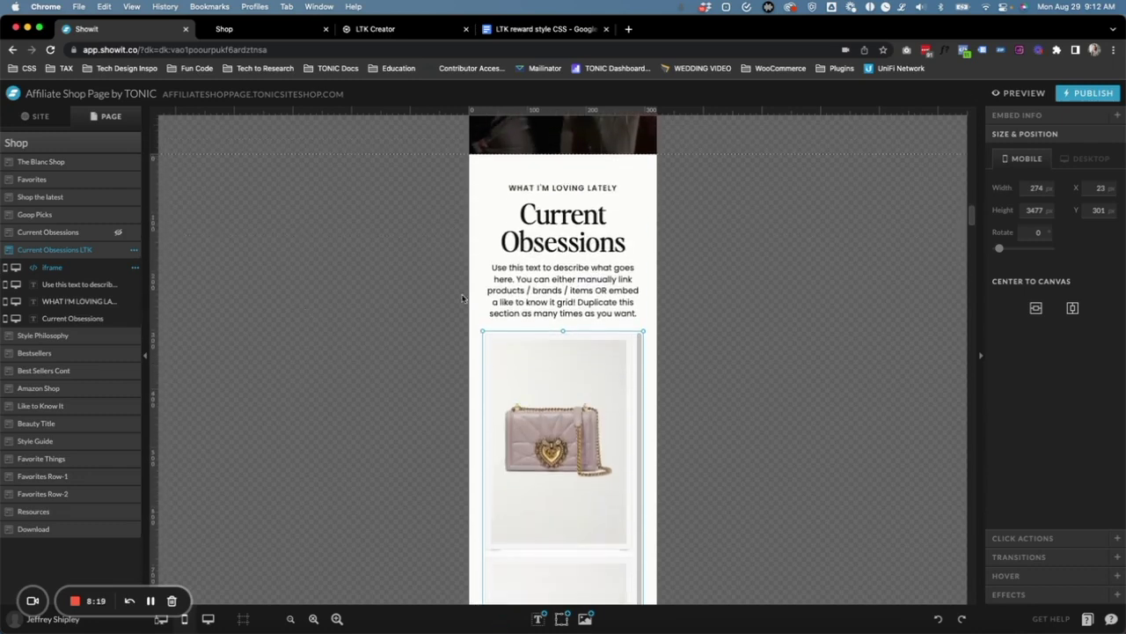
click(1019, 92)
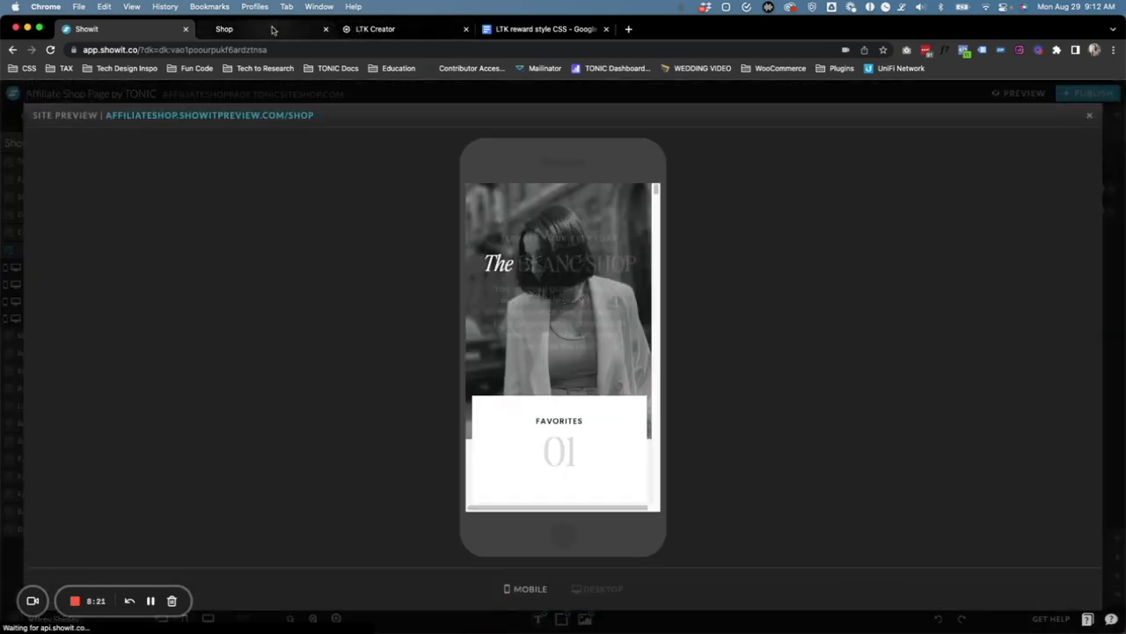
In the Shop tab, scroll through the borderless three-column Current Obsessions product grid
click(251, 31)
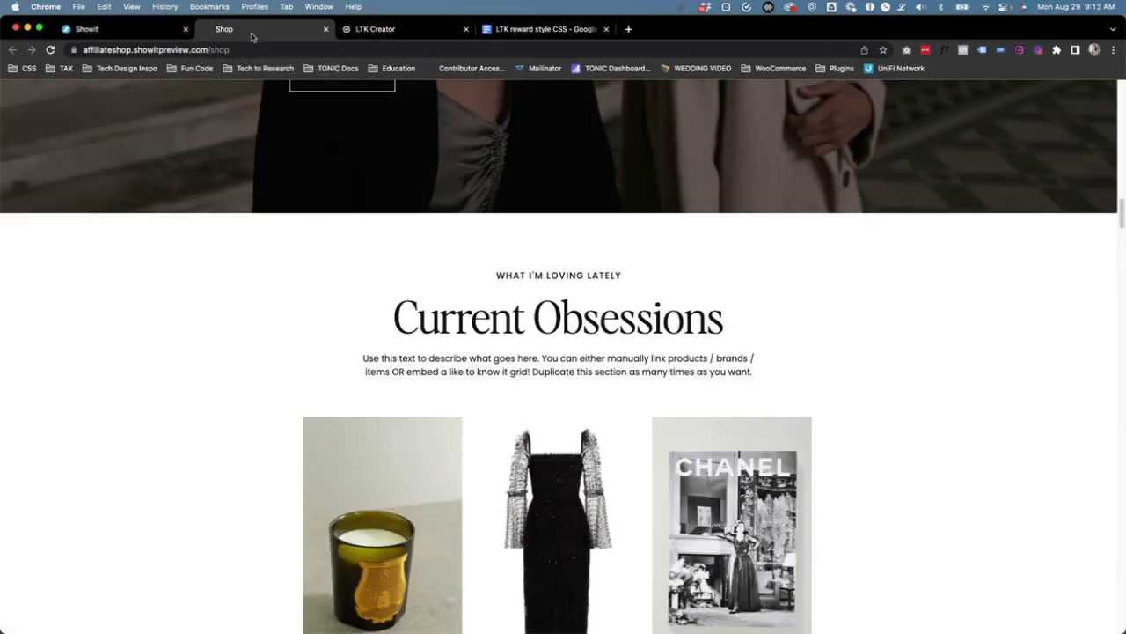
click(79, 49)
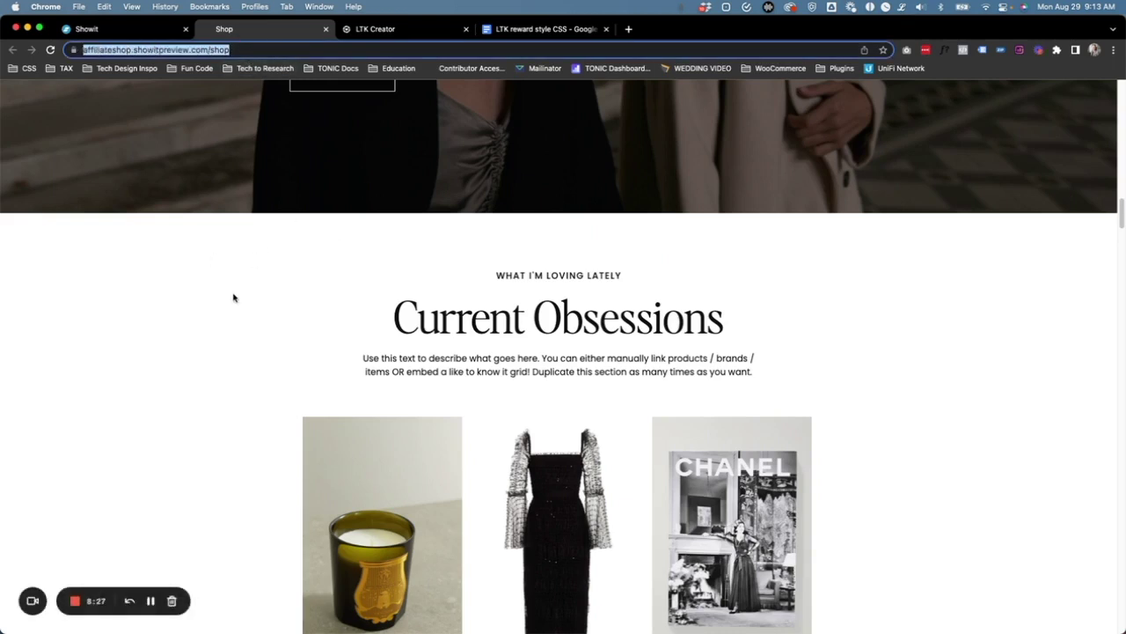
scroll(250, 306, down, 10)
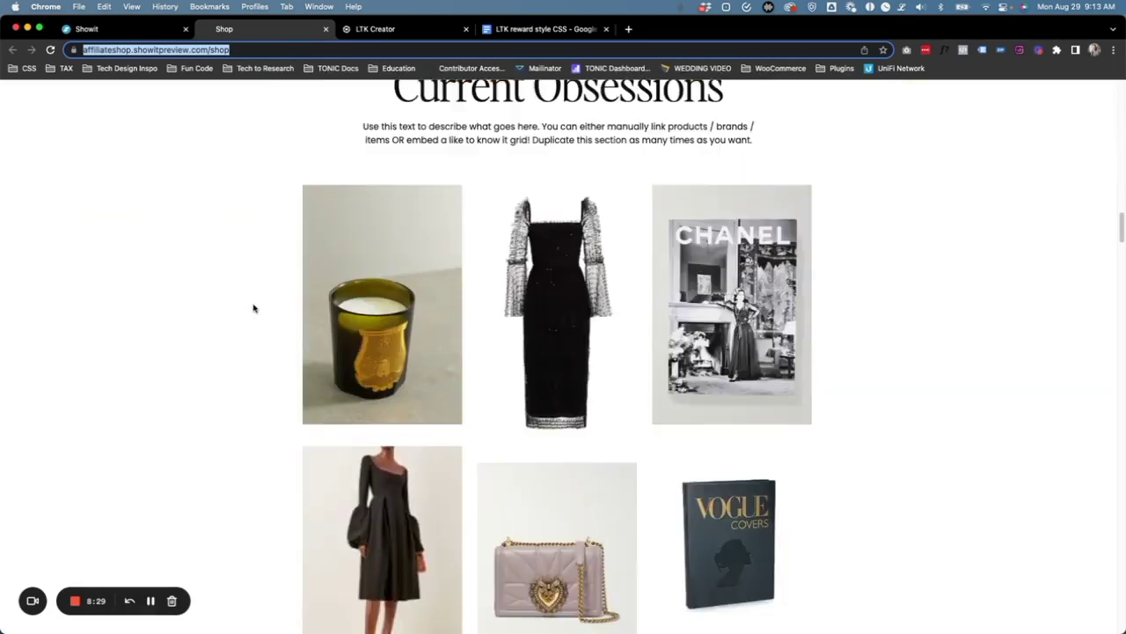
scroll(253, 307, up, 5)
scroll(253, 307, up, 5)
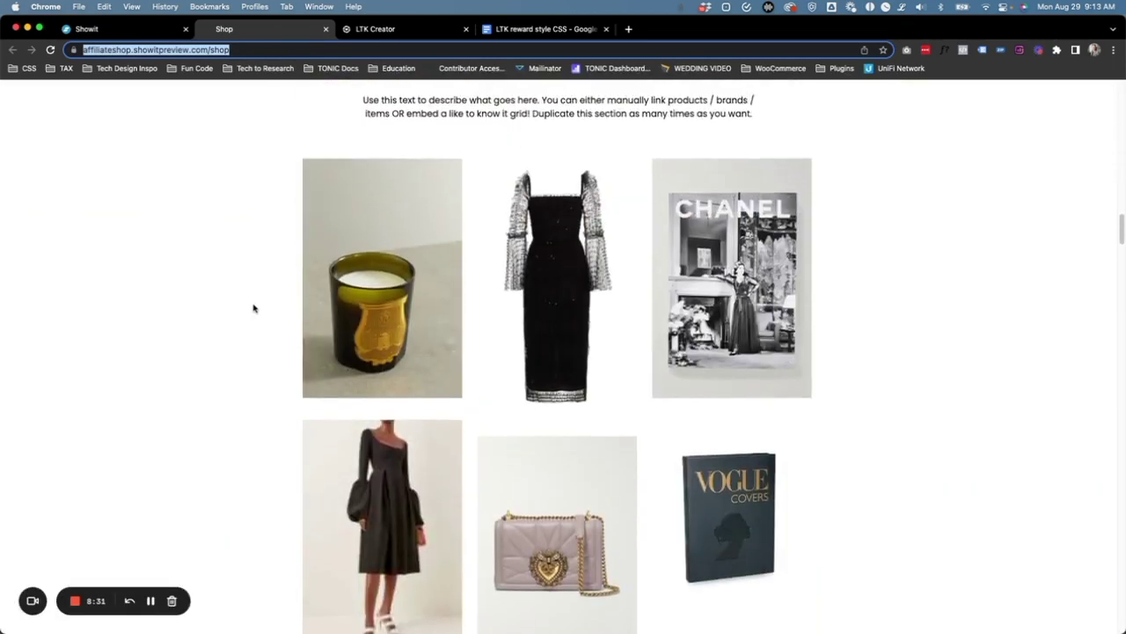